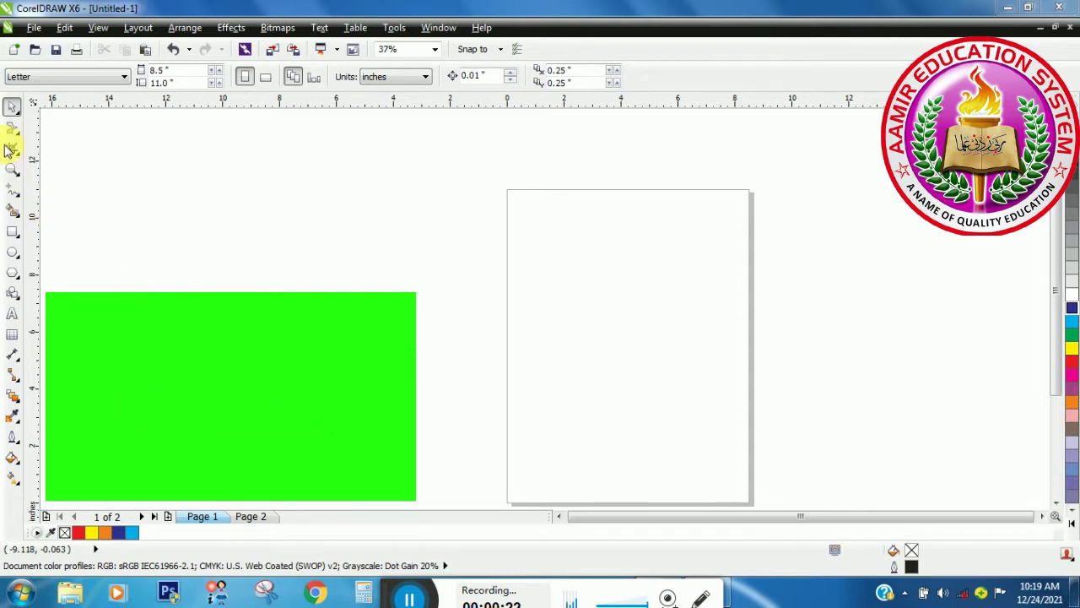
left_click(15, 107)
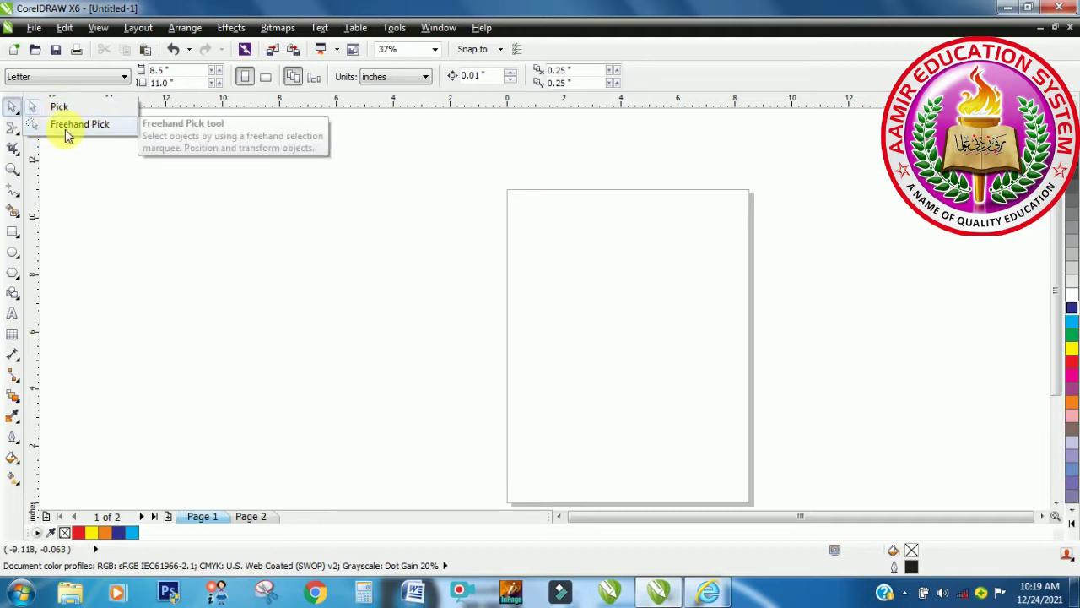
left_click(16, 128)
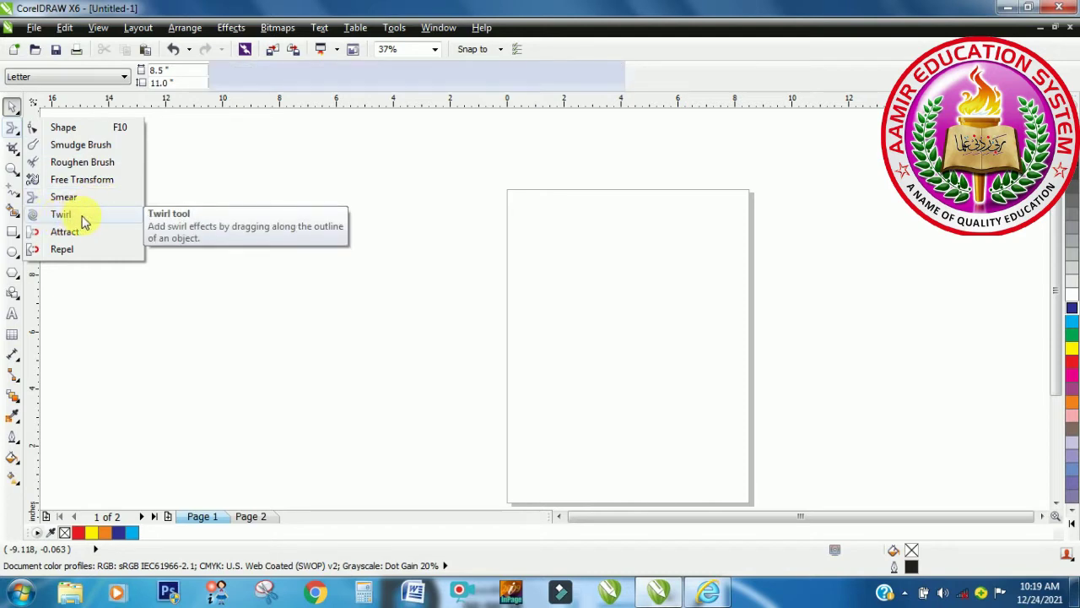
left_click(33, 216)
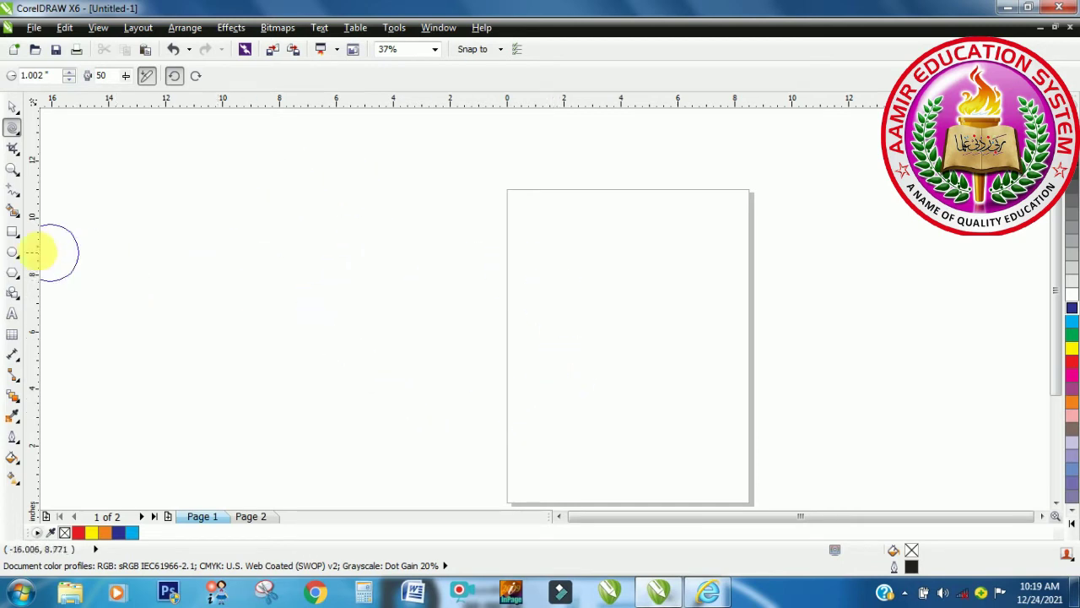
Draw a rectangle about 7.64 by 2.72 inches across the upper half of the page and fill it red.
left_click(12, 239)
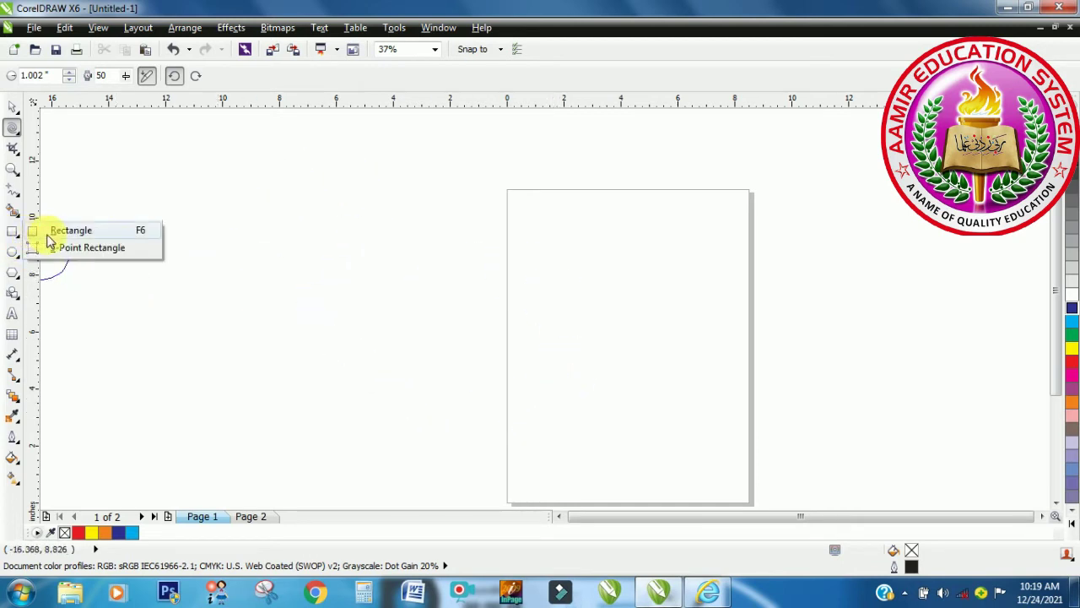
left_click(50, 229)
left_click_drag(522, 253, 739, 330)
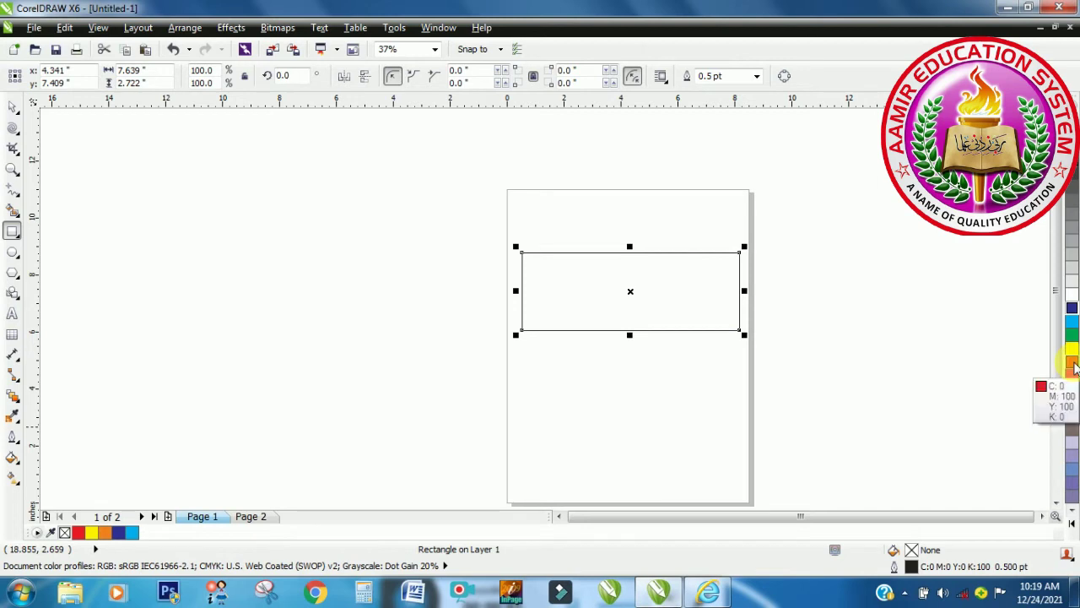
left_click(1073, 365)
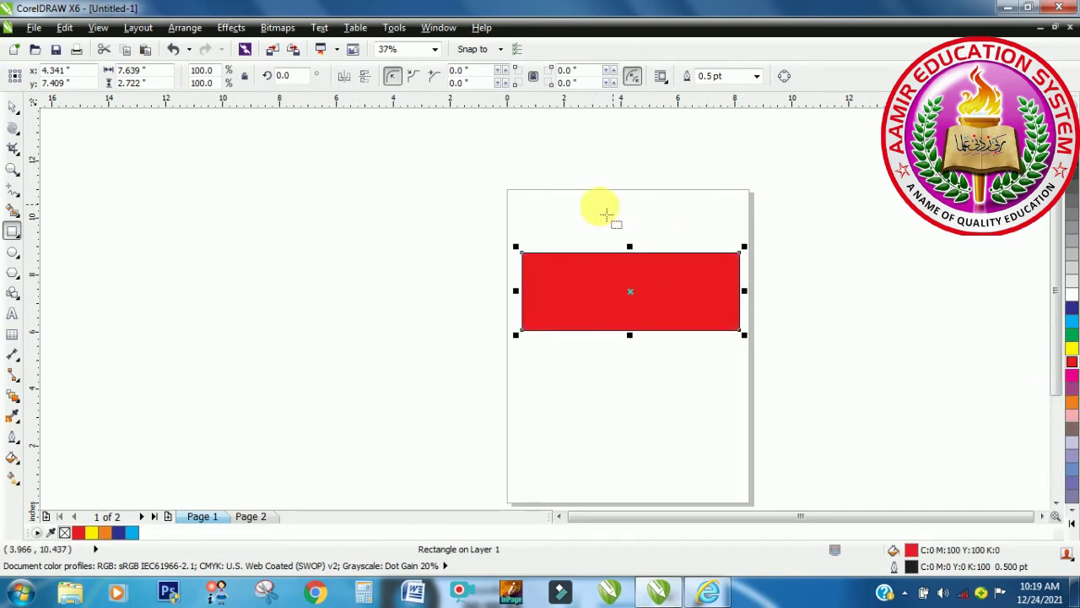
Set up the Twirl tool with a nib radius of 0.696 inches, a rate of 51 and counterclockwise twirl.
left_click(15, 131)
left_click(60, 214)
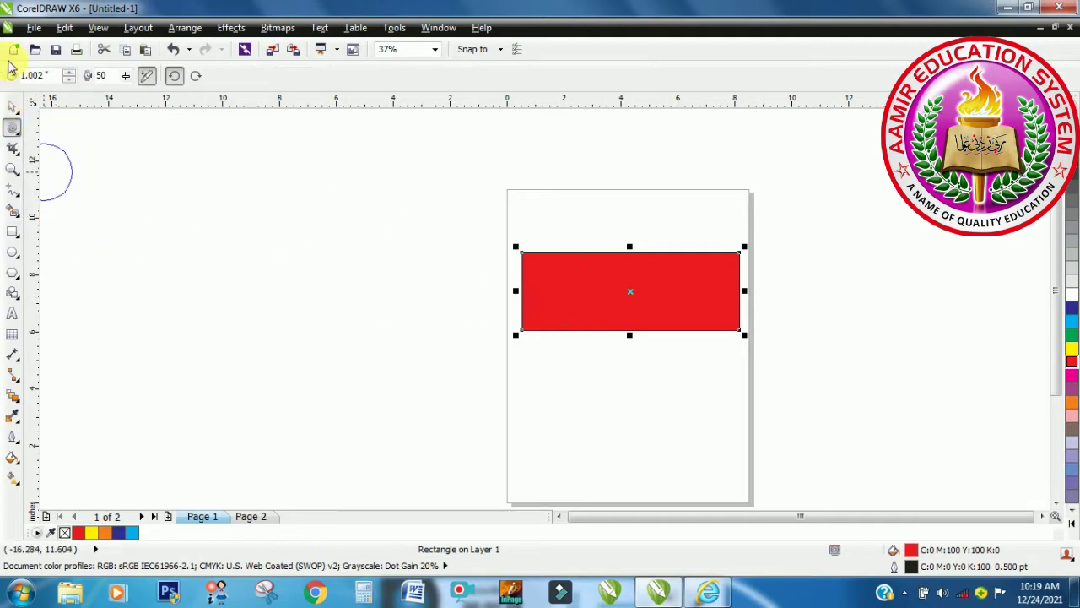
left_click(69, 80)
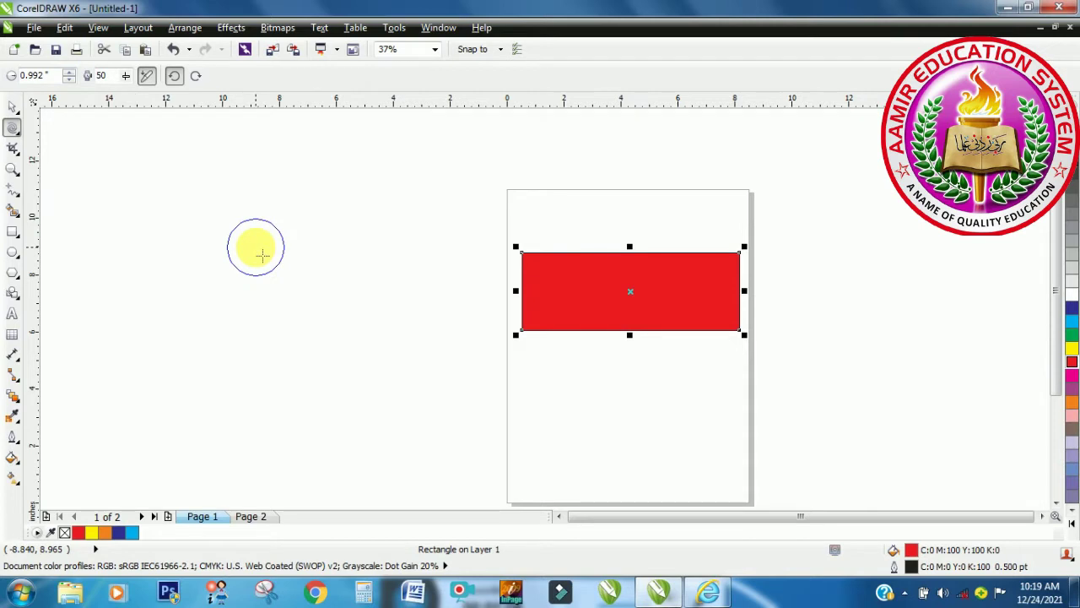
left_click_drag(262, 254, 280, 253)
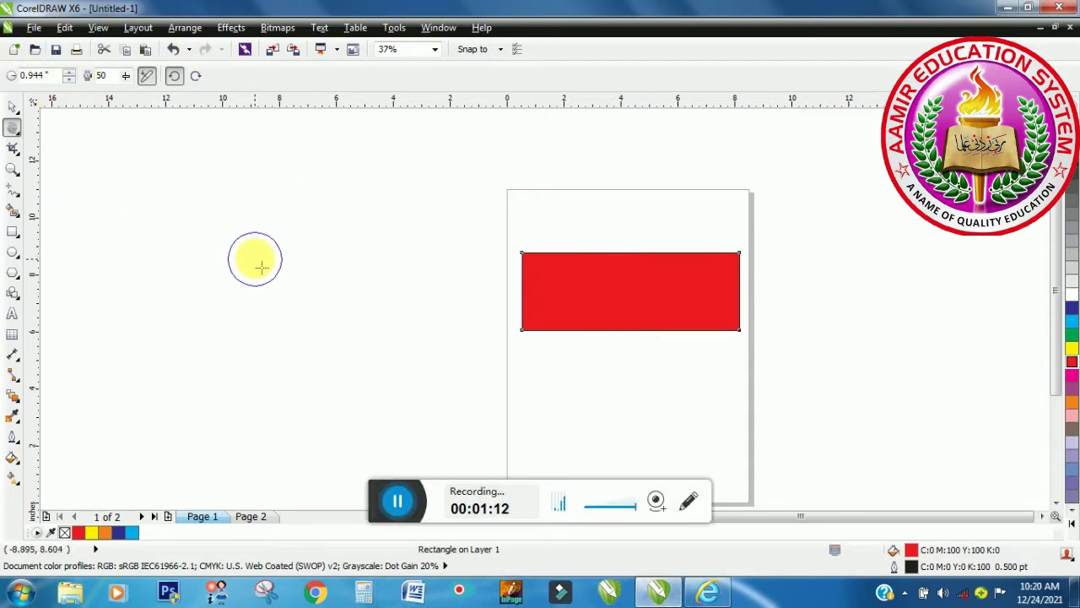
mouse_move(261, 268)
left_mouse_down()
mouse_move(290, 263)
mouse_move(311, 285)
mouse_move(317, 274)
mouse_move(265, 248)
mouse_move(283, 258)
mouse_move(273, 253)
left_mouse_up()
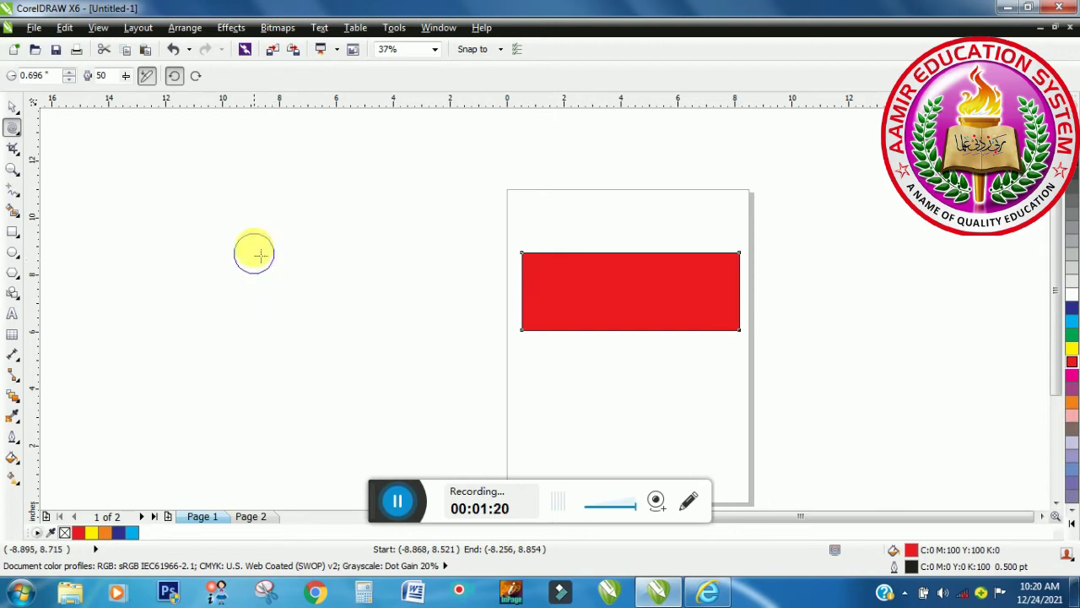
left_click(119, 73)
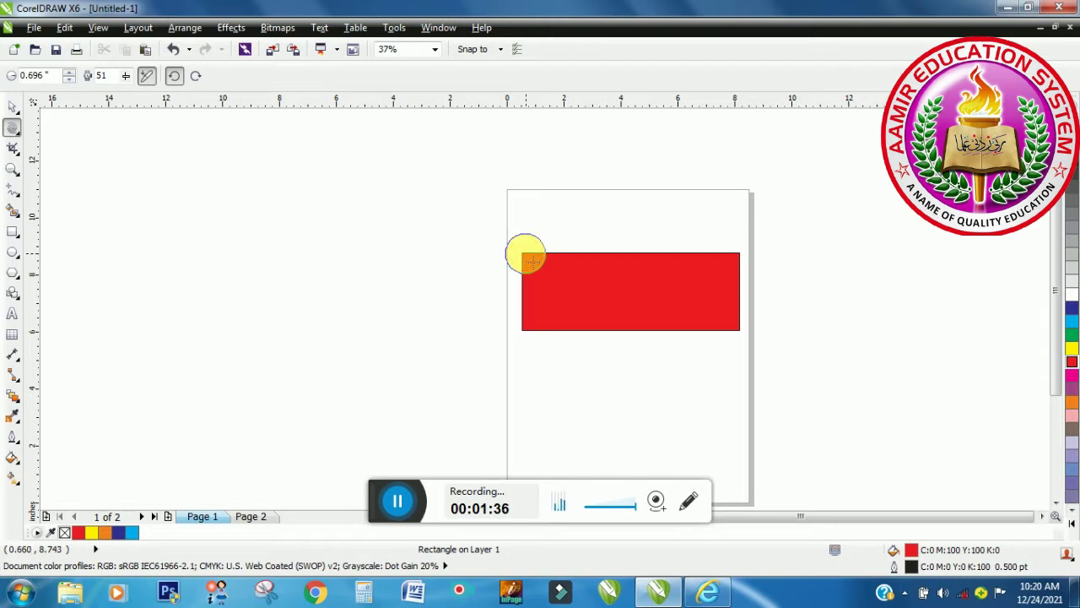
left_click(176, 78)
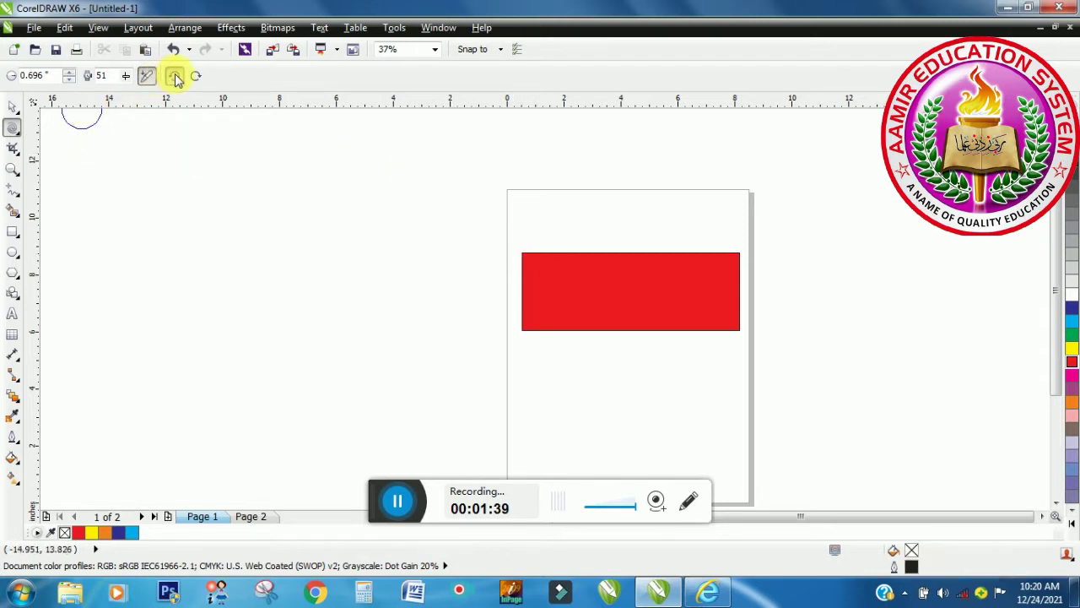
Twirl two spirals into the red rectangle's top edge, one near the left corner and one just left of the middle.
left_click(10, 127)
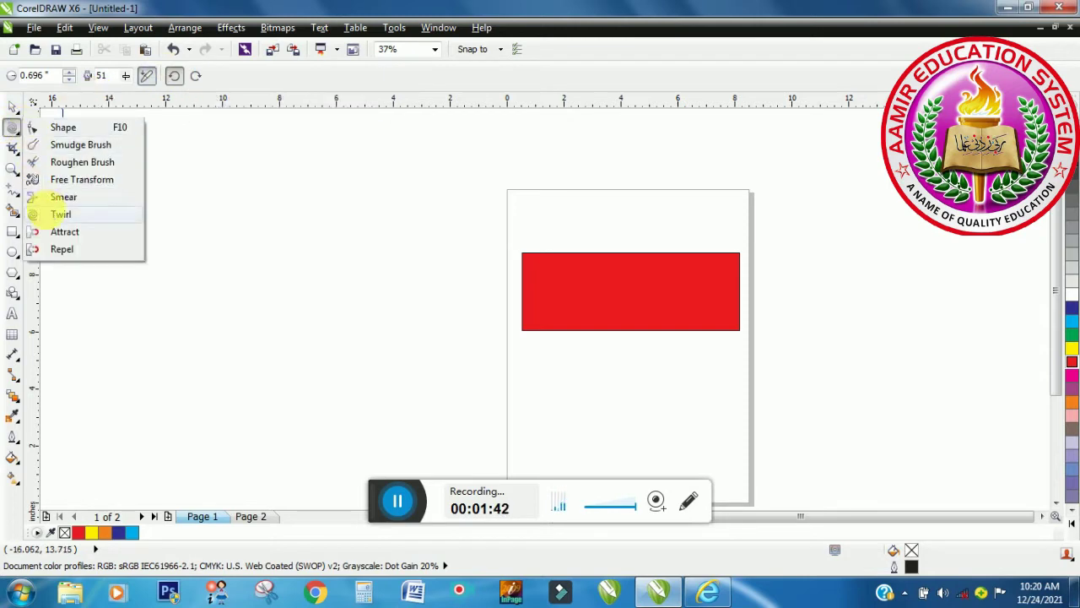
left_click(53, 210)
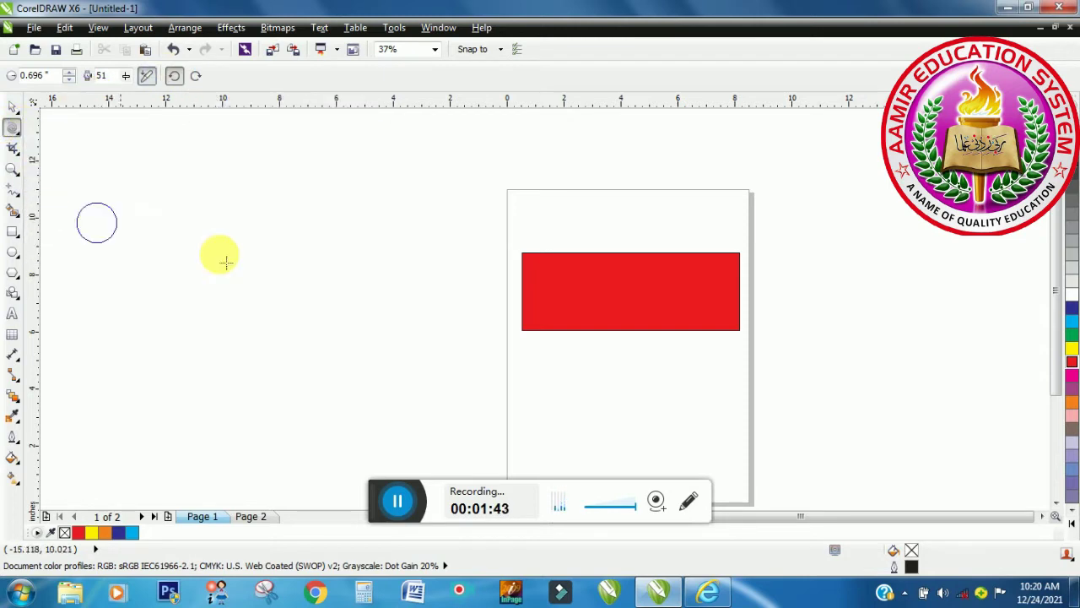
left_click(538, 261)
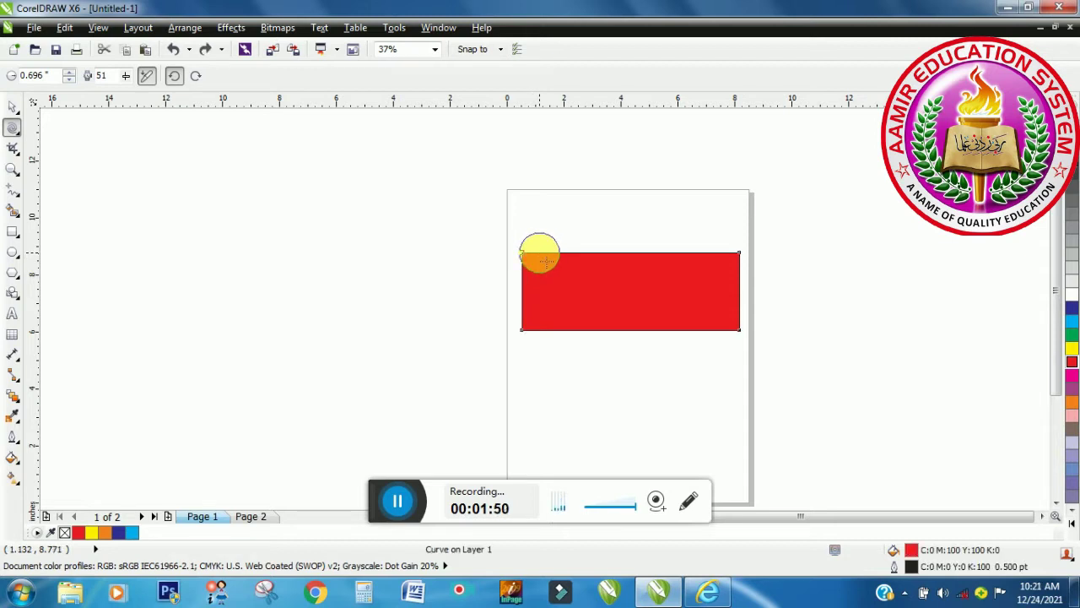
left_click(539, 253)
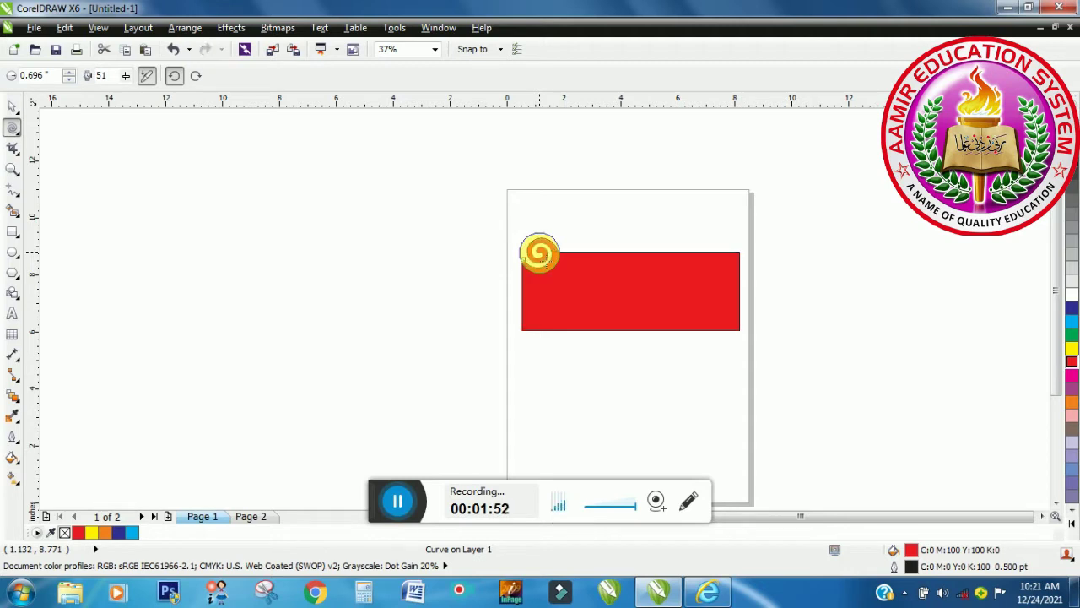
left_click_drag(613, 257, 608, 253)
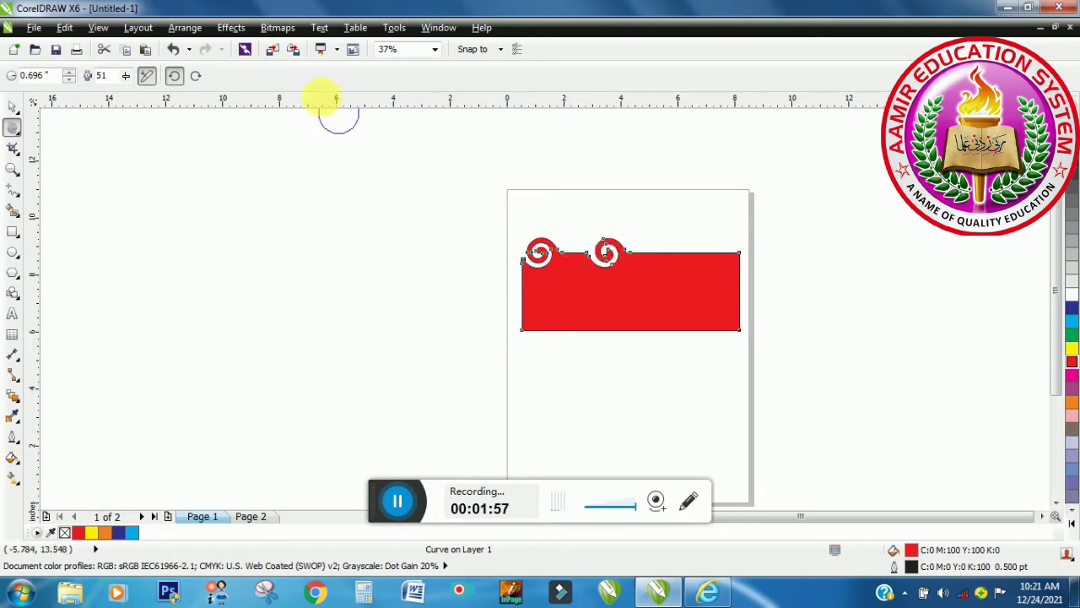
Raise the twirl rate to 96 and add two more spirals along the right half of the rectangle's top edge.
left_click(126, 77)
left_click(163, 100)
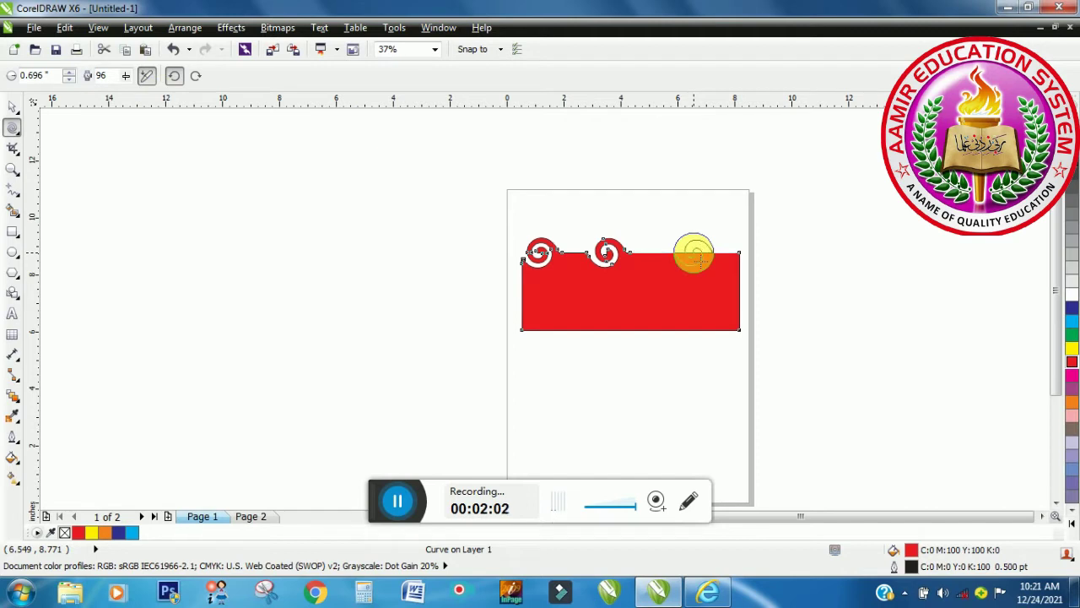
left_click_drag(693, 253, 694, 253)
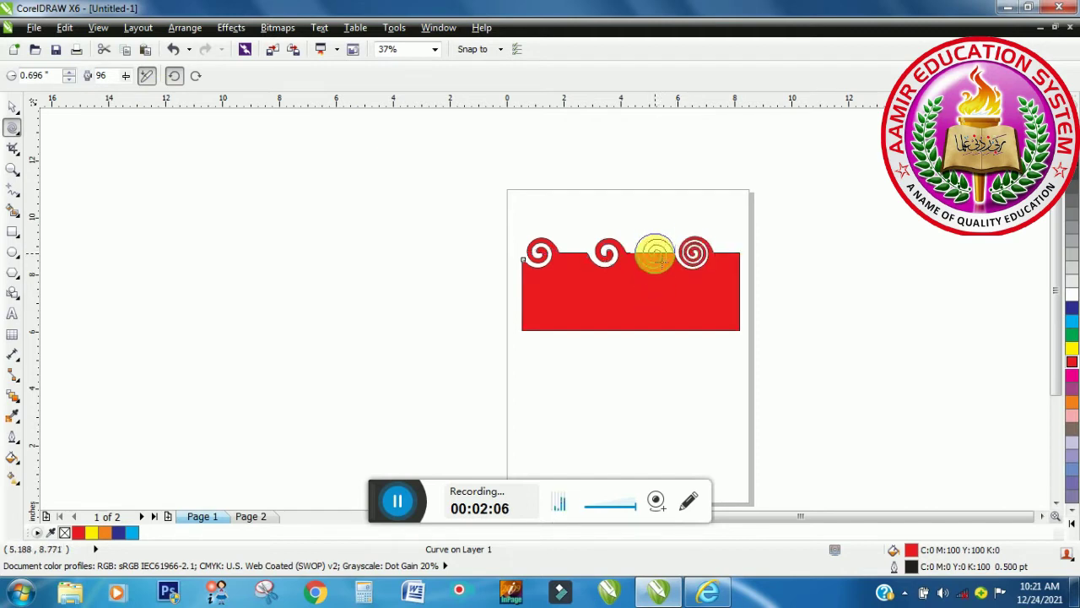
left_click_drag(656, 255, 656, 251)
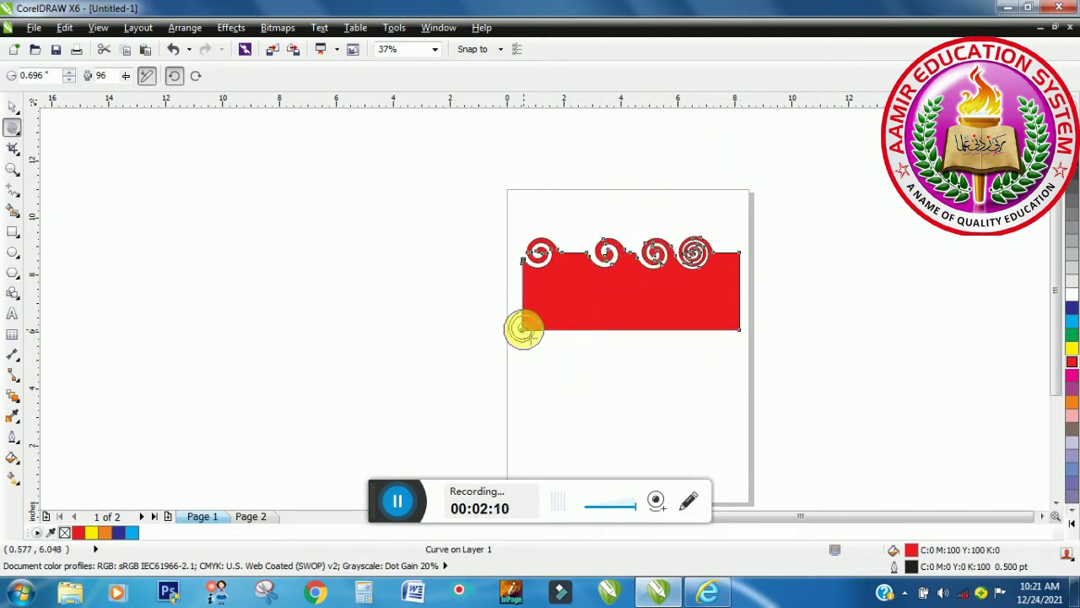
Twirl the rectangle's bottom-left corner and add three more spirals along its bottom edge.
left_click_drag(523, 329, 523, 328)
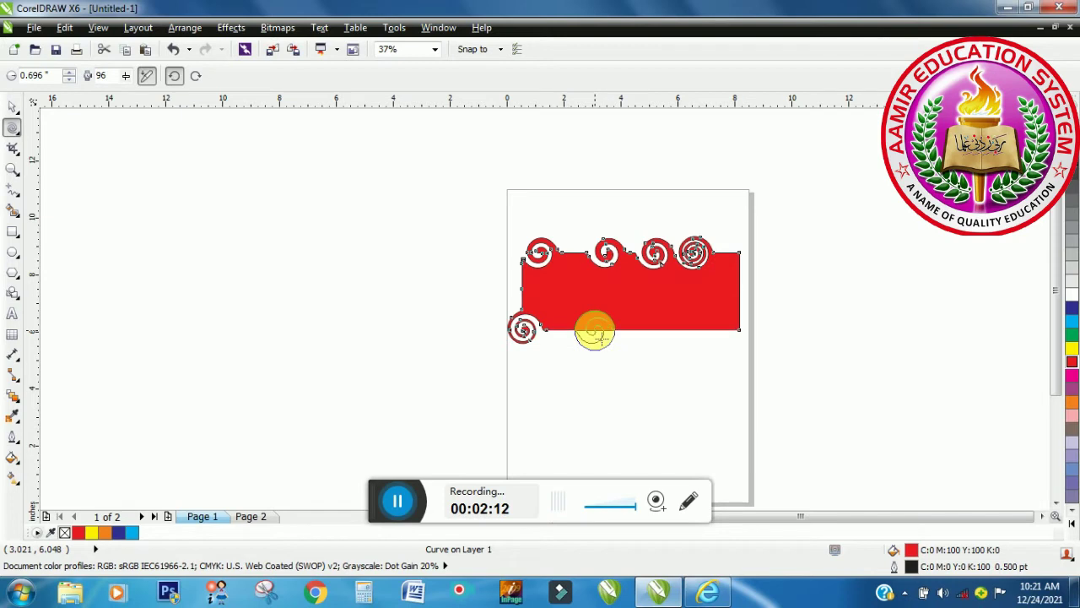
left_click_drag(595, 332, 595, 331)
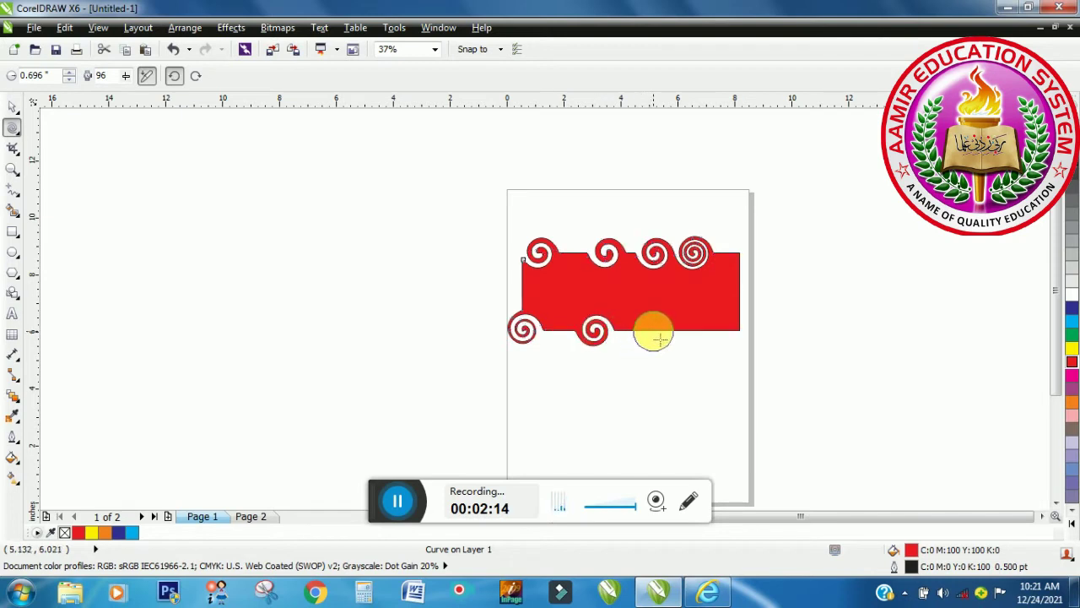
left_click_drag(654, 333, 706, 330)
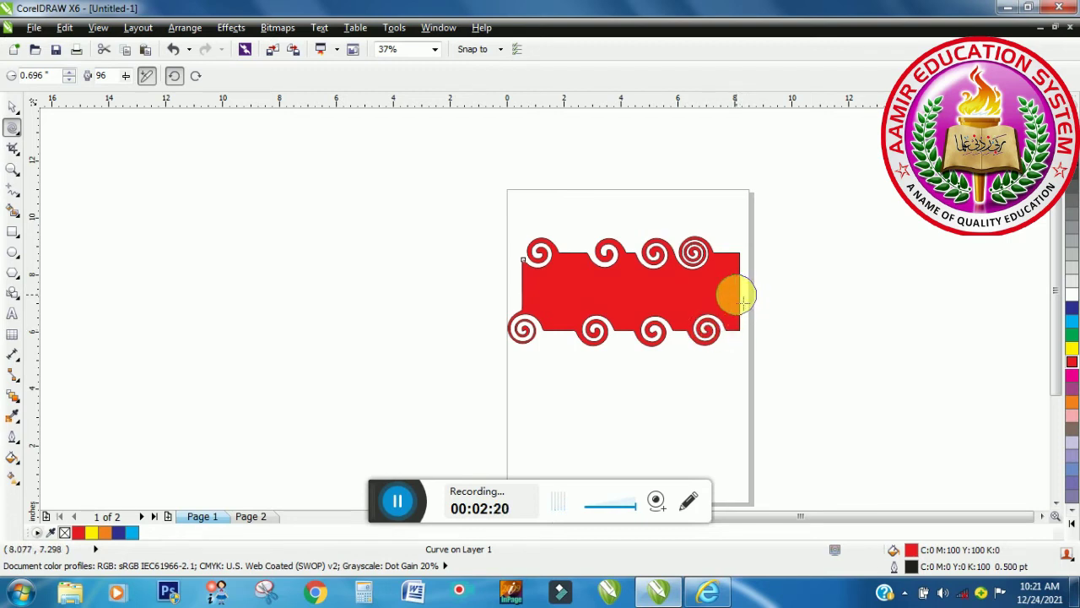
Twirl the rectangle's left and right sides, its two right corners and the remaining wide gaps in the top and bottom edges.
left_click_drag(736, 295, 732, 257)
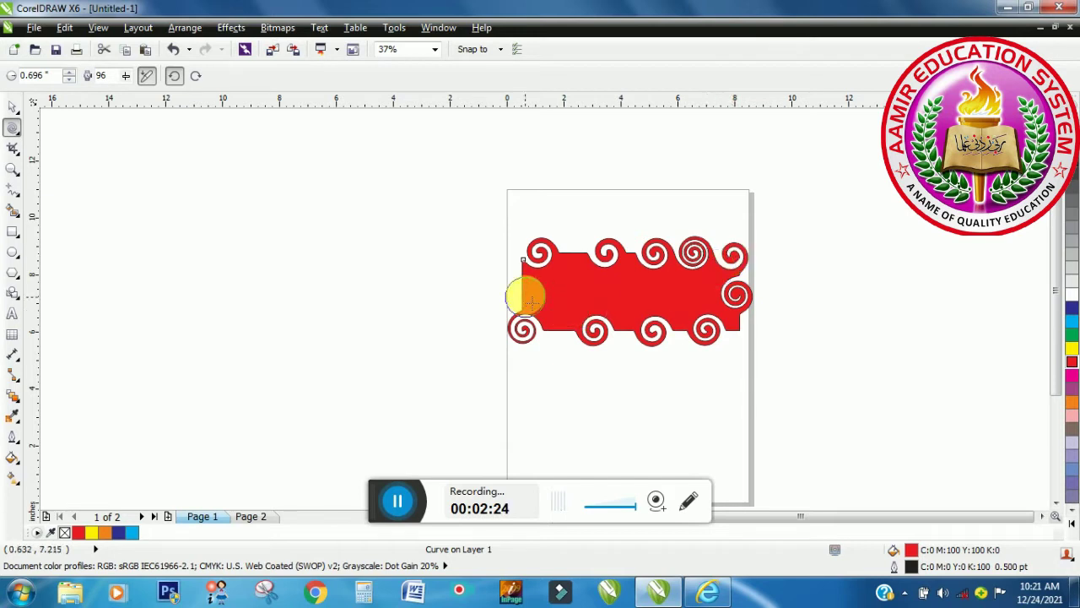
left_click_drag(524, 288, 525, 286)
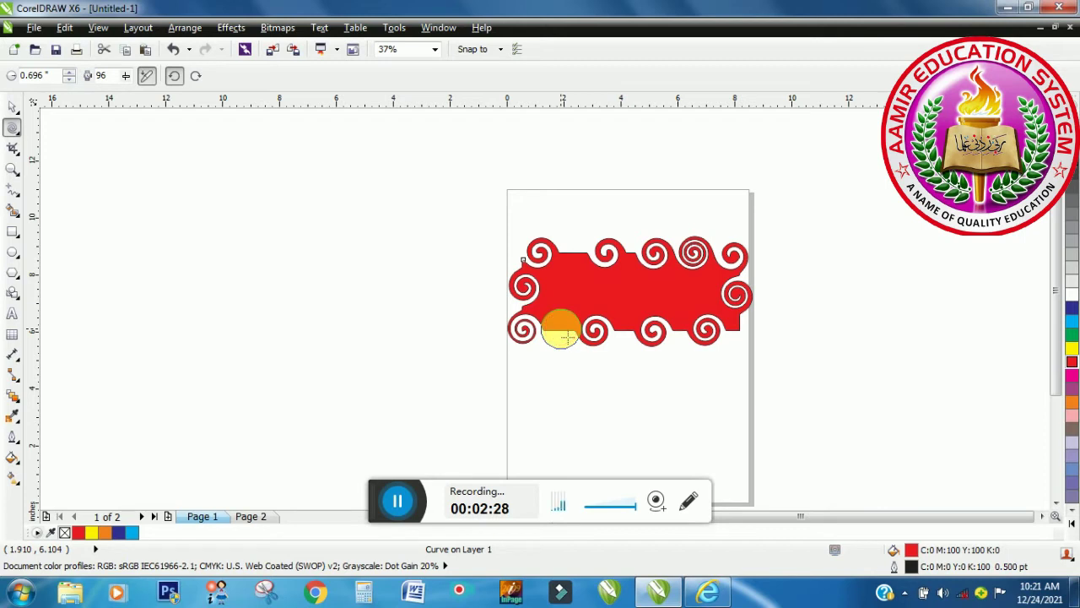
left_click_drag(560, 330, 561, 330)
left_click_drag(736, 326, 738, 316)
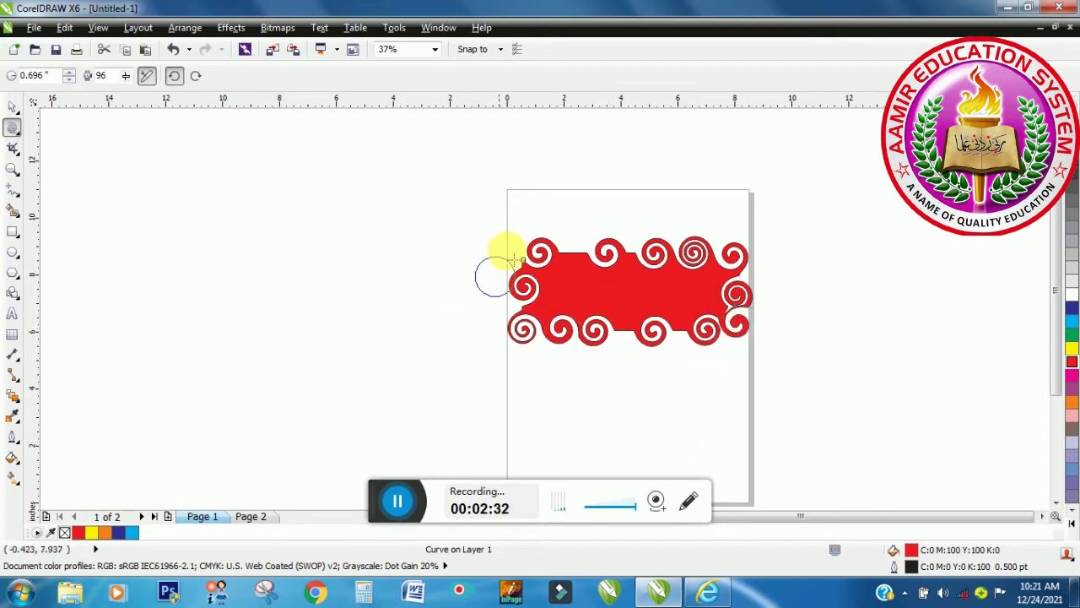
left_click_drag(582, 250, 579, 252)
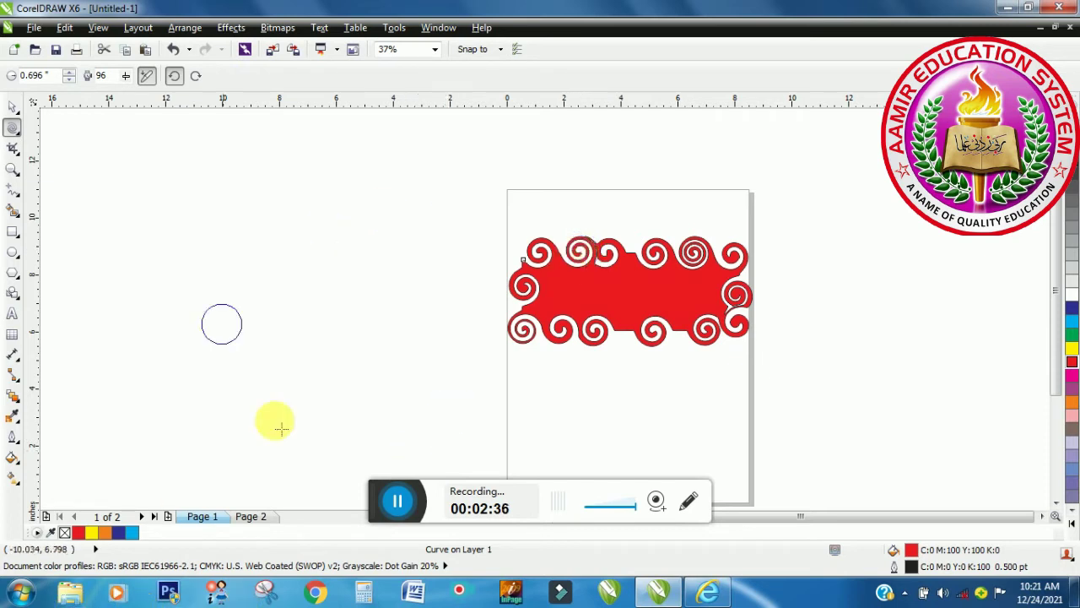
left_click_drag(374, 506, 375, 586)
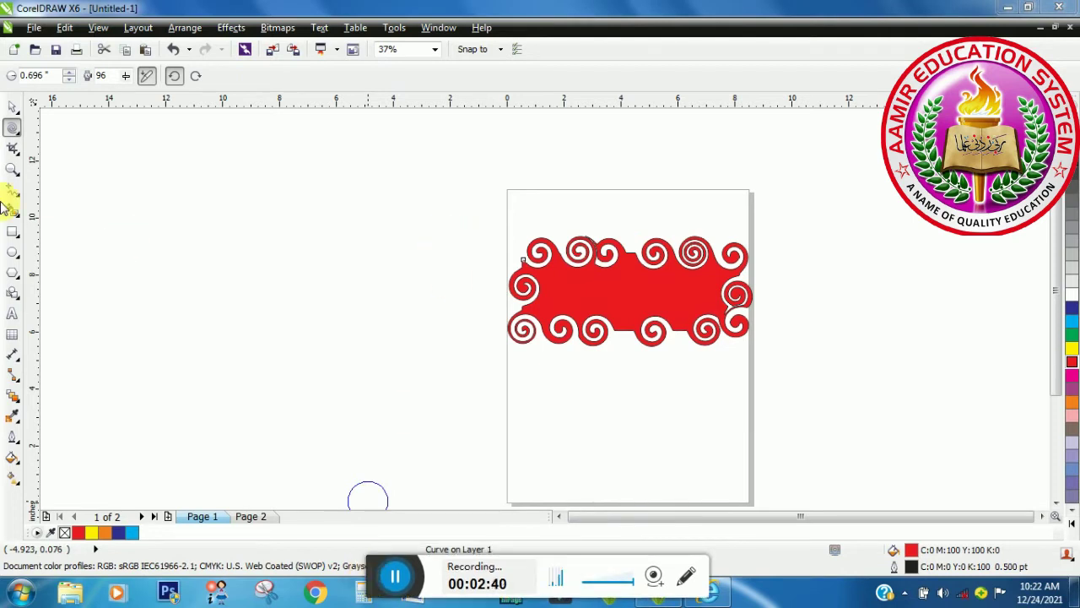
left_click(12, 313)
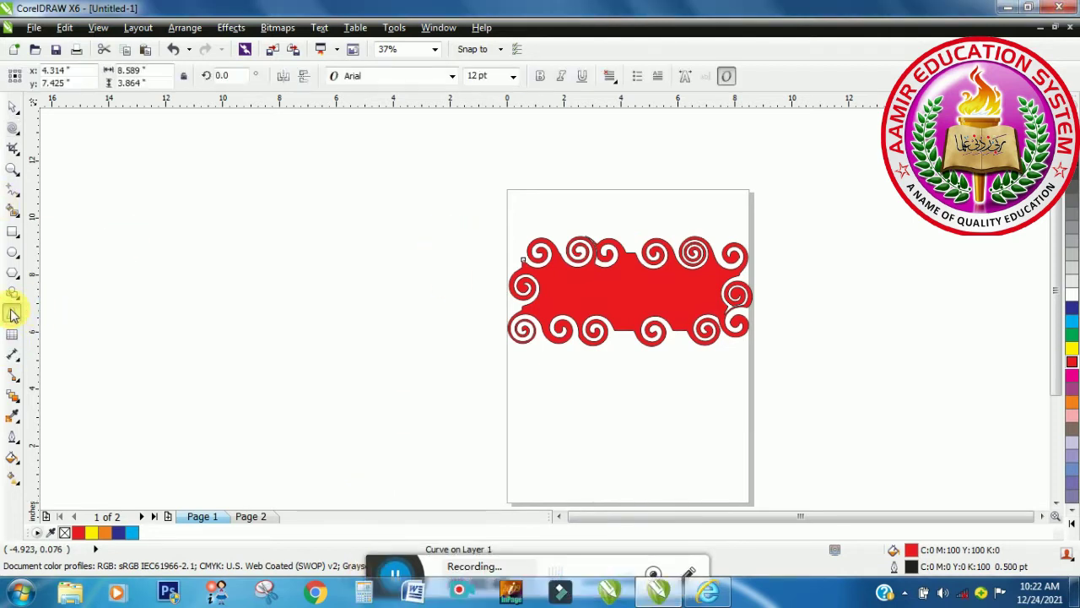
left_click(516, 79)
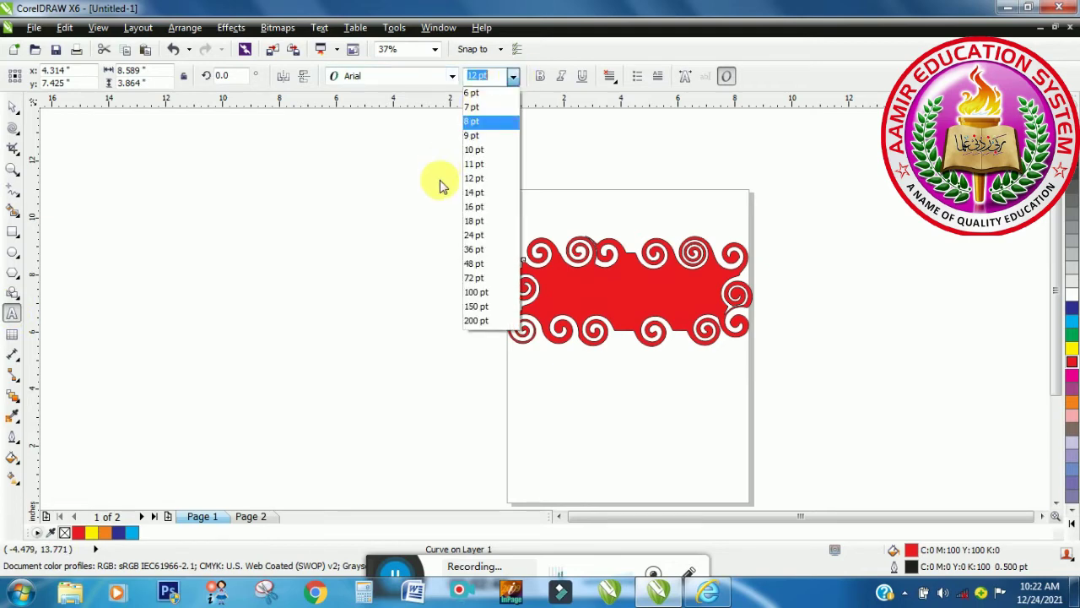
left_click(477, 258)
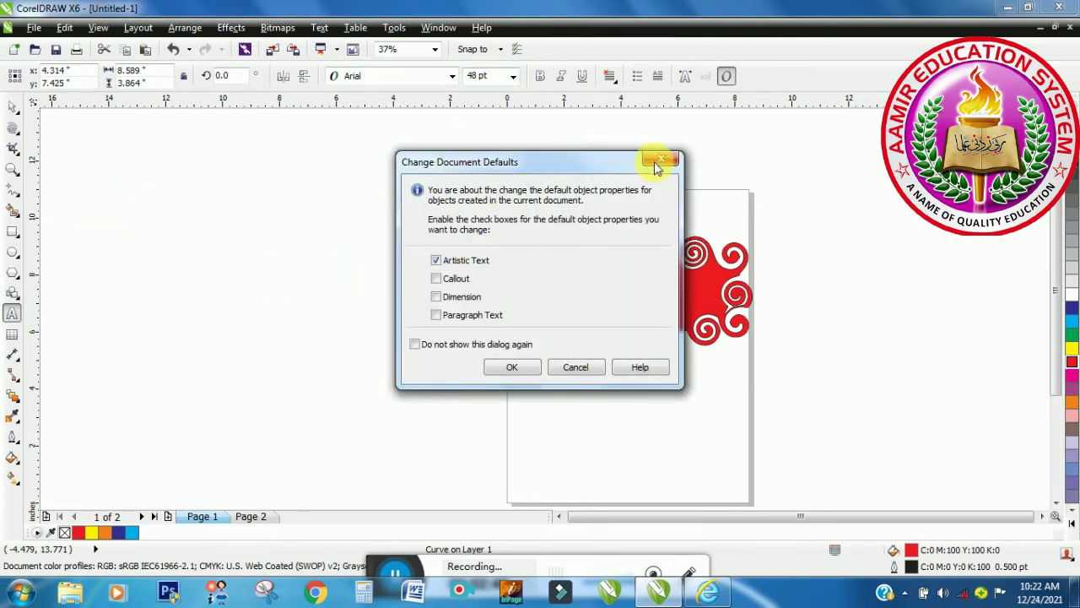
left_click(659, 163)
Add the 72 pt Arial artistic text "Aamie Education System" in the empty area left of the page.
left_click(92, 271)
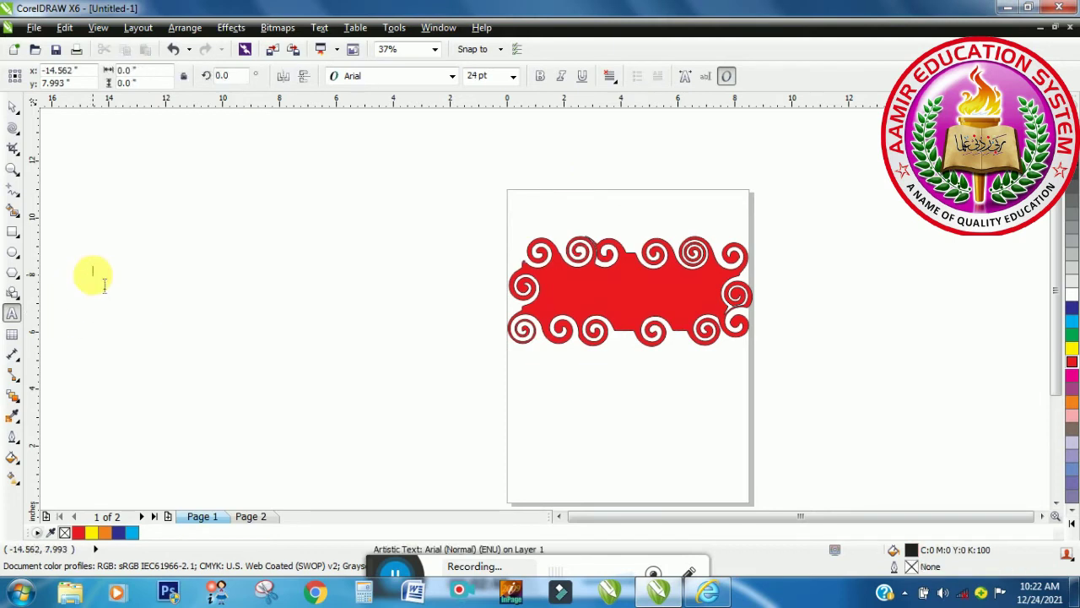
left_click(512, 85)
left_click(468, 280)
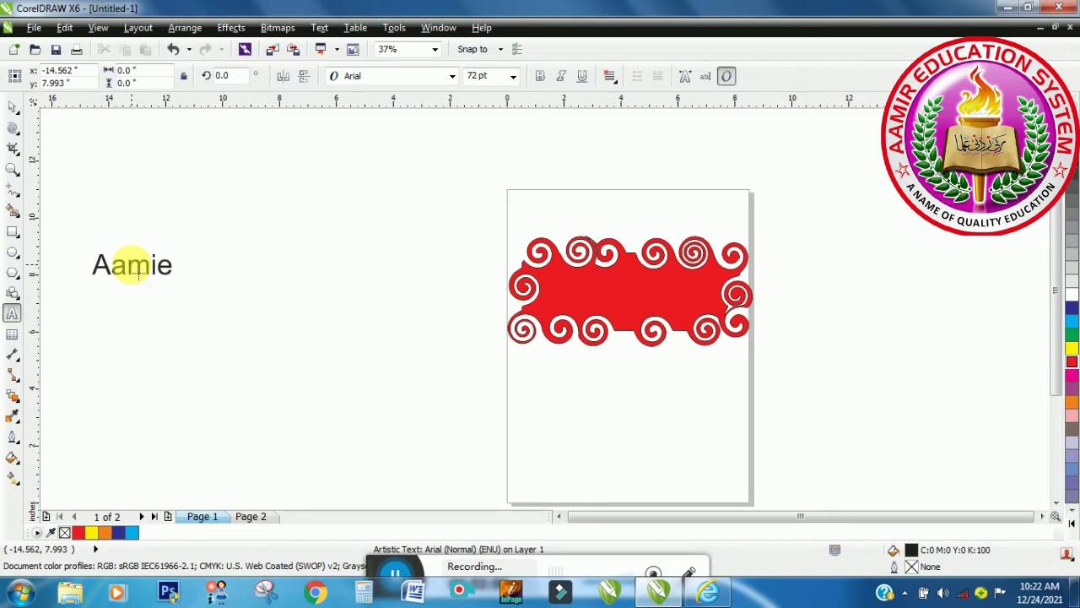
type("Education System")
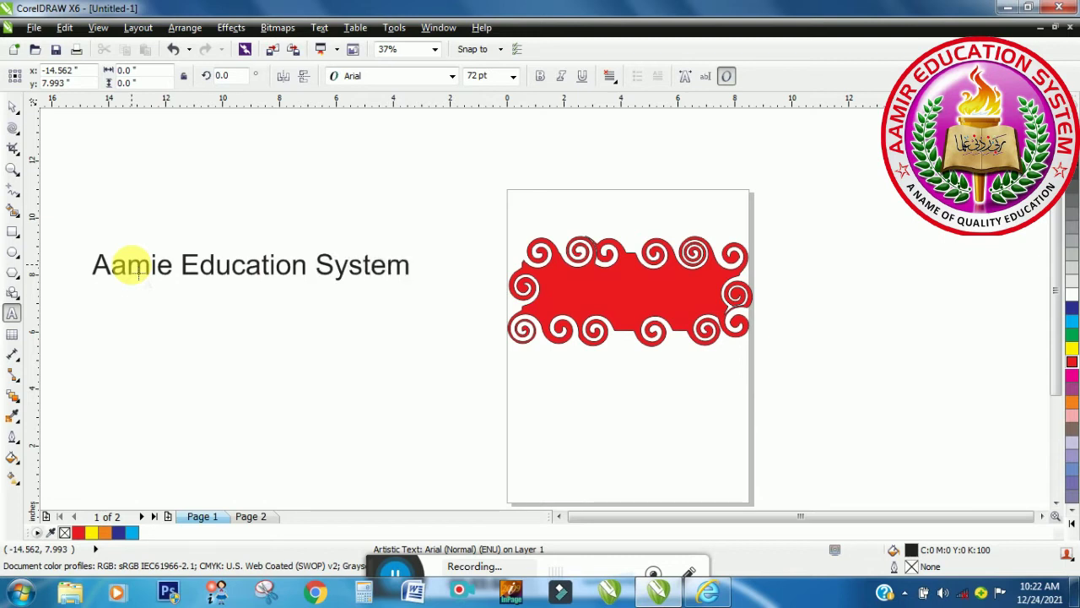
Correct the misspelled first word so the text reads "Aamir Education System" and enlarge it to about 88.7 pt.
left_click_drag(163, 272, 173, 283)
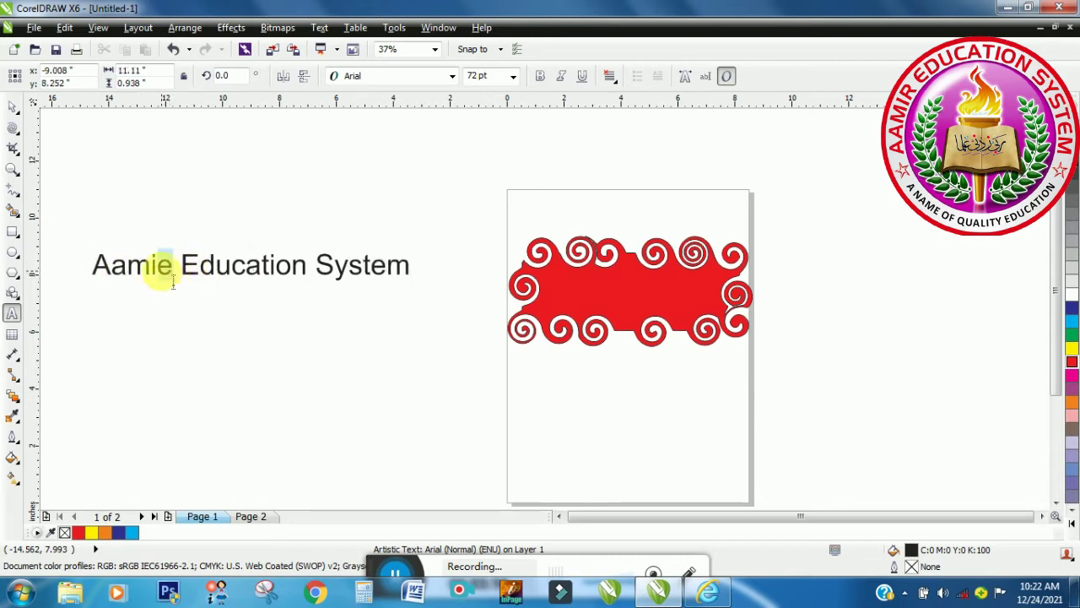
type("r")
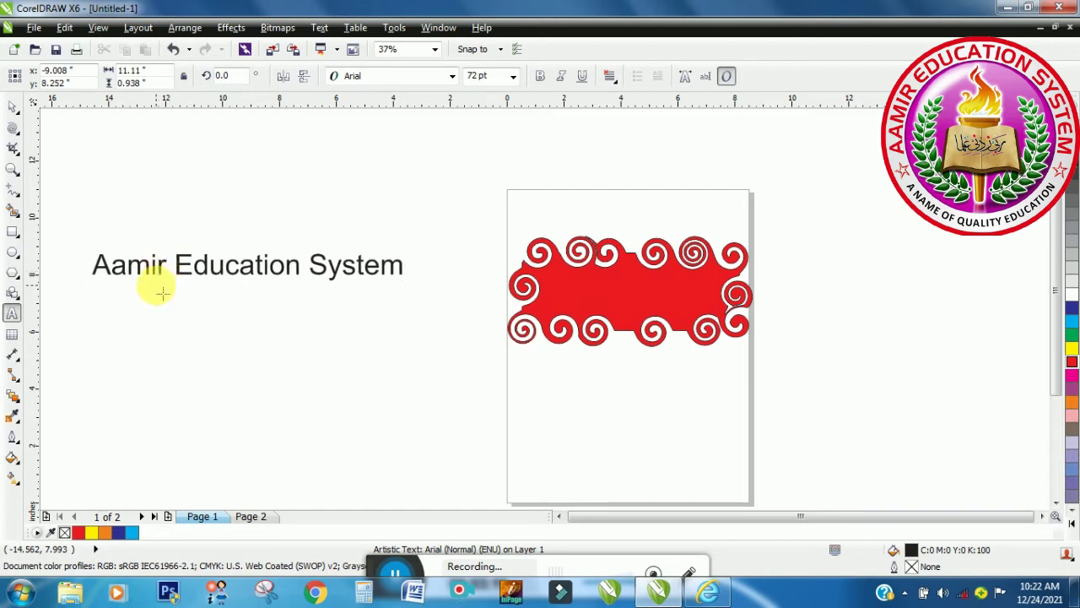
key("Escape")
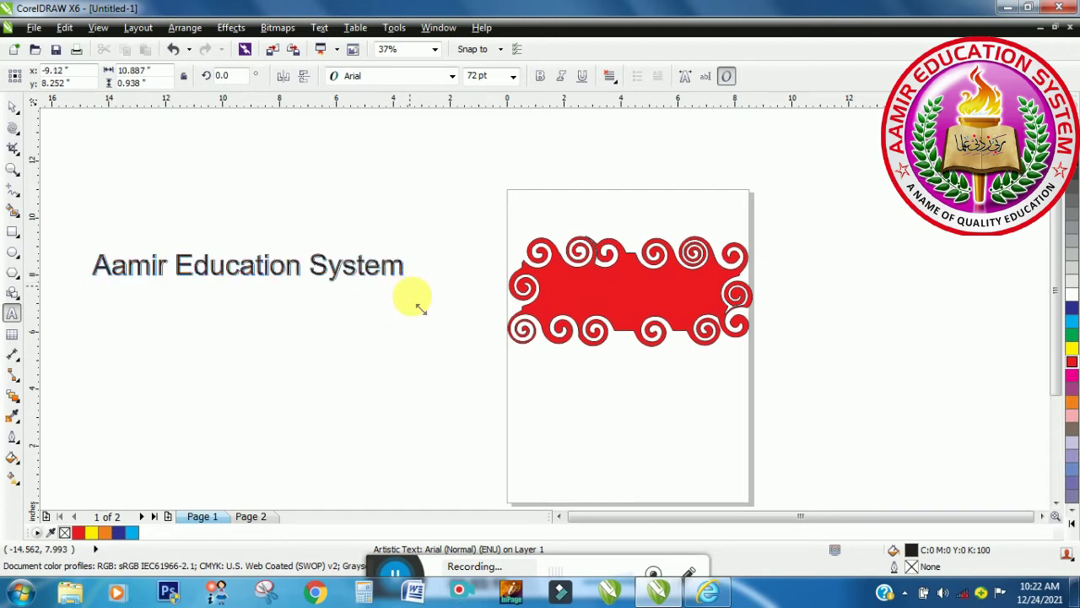
left_click(187, 270)
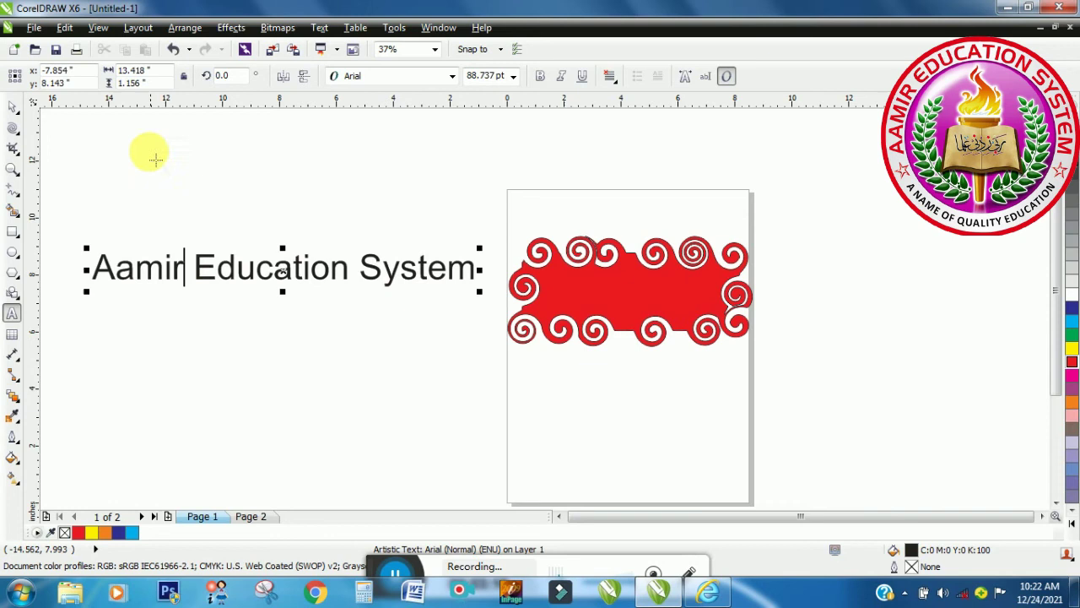
Convert the text to curves and stretch it to about 16.4 inches wide and 4.3 inches high.
left_click(185, 27)
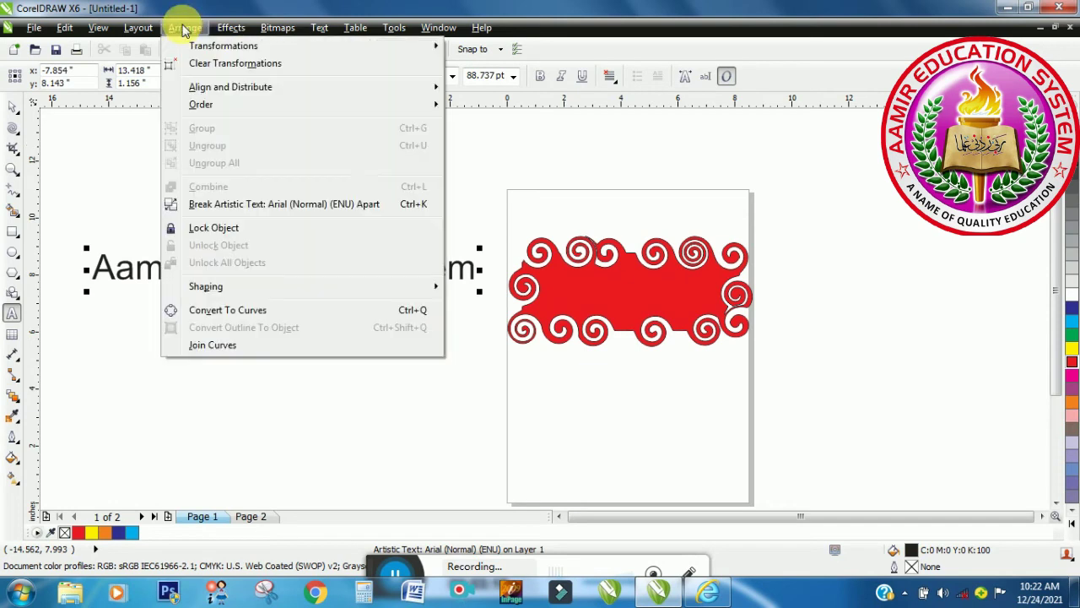
left_click(211, 310)
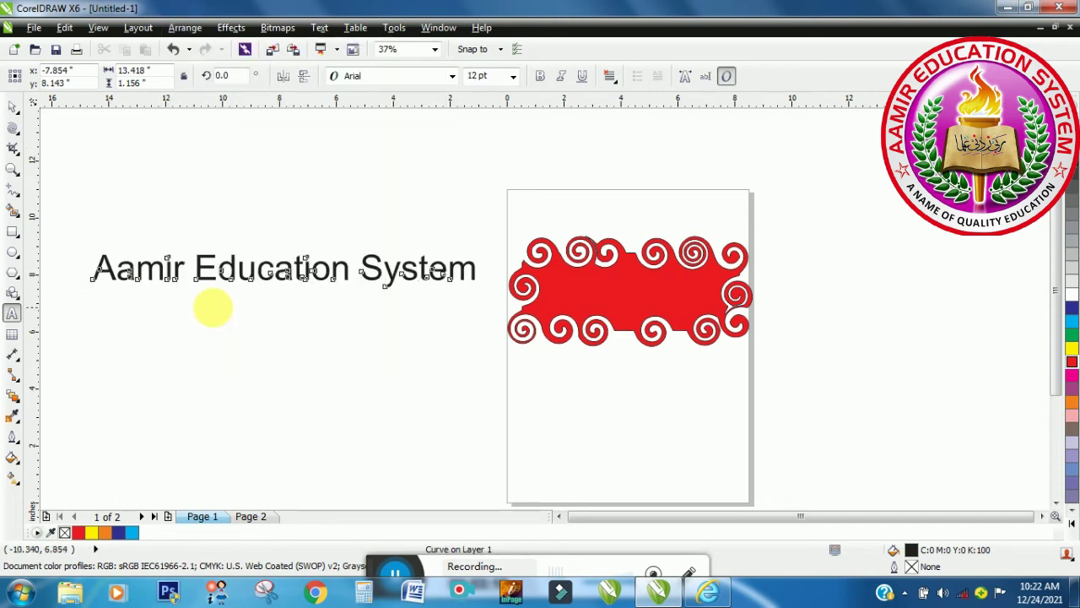
left_click(19, 131)
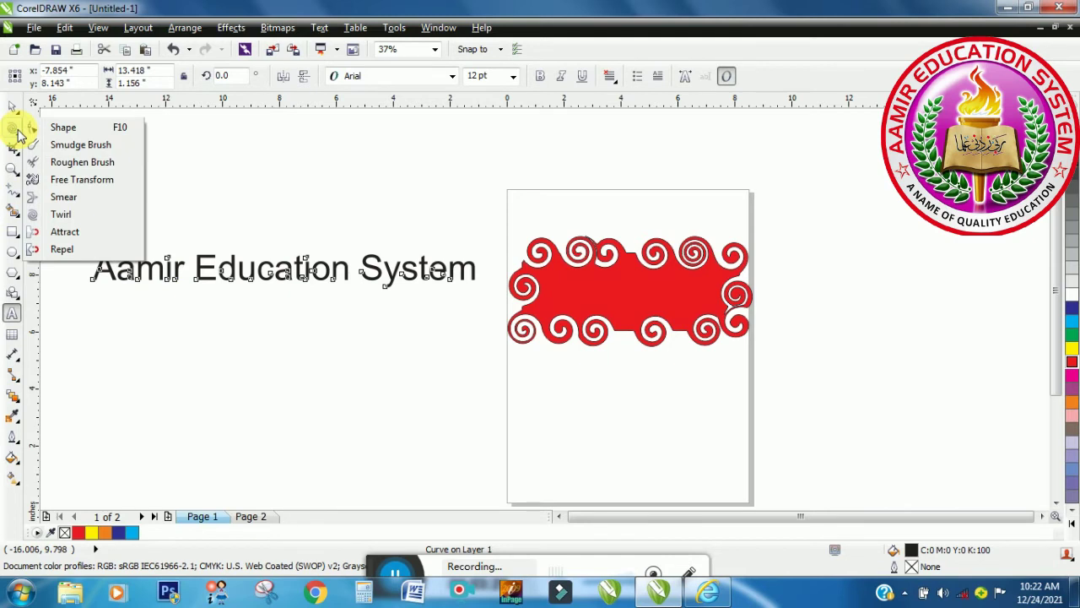
left_click(59, 213)
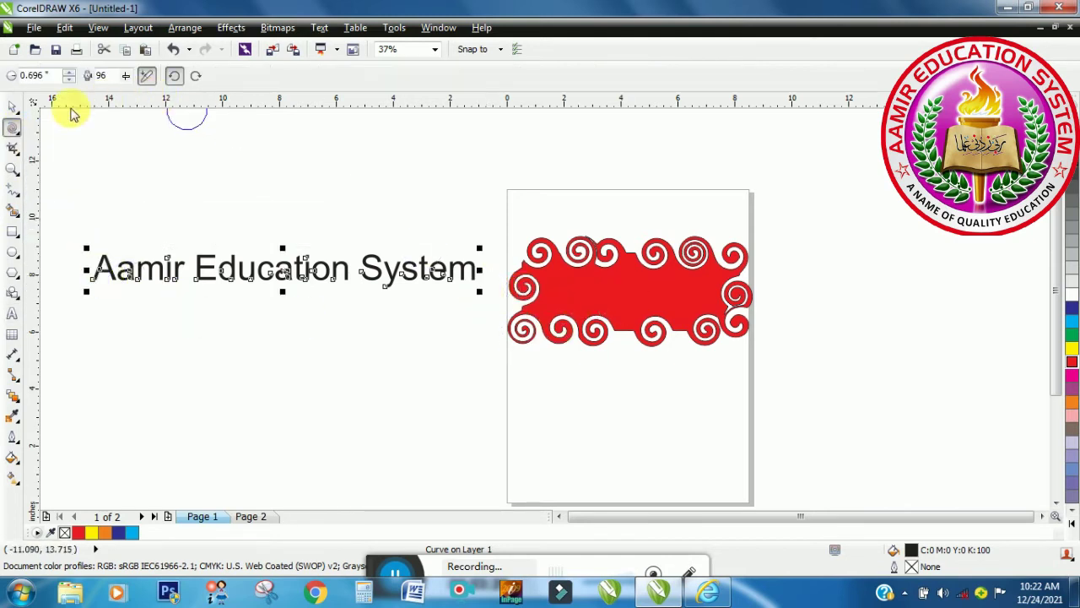
left_click(14, 105)
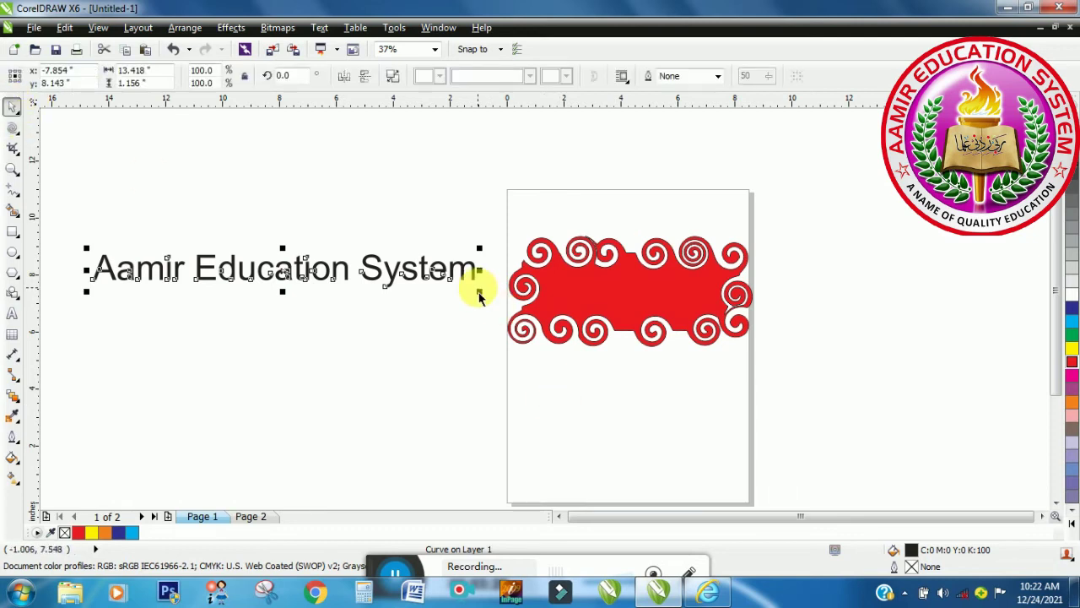
left_click_drag(481, 291, 564, 304)
left_click_drag(340, 308, 339, 392)
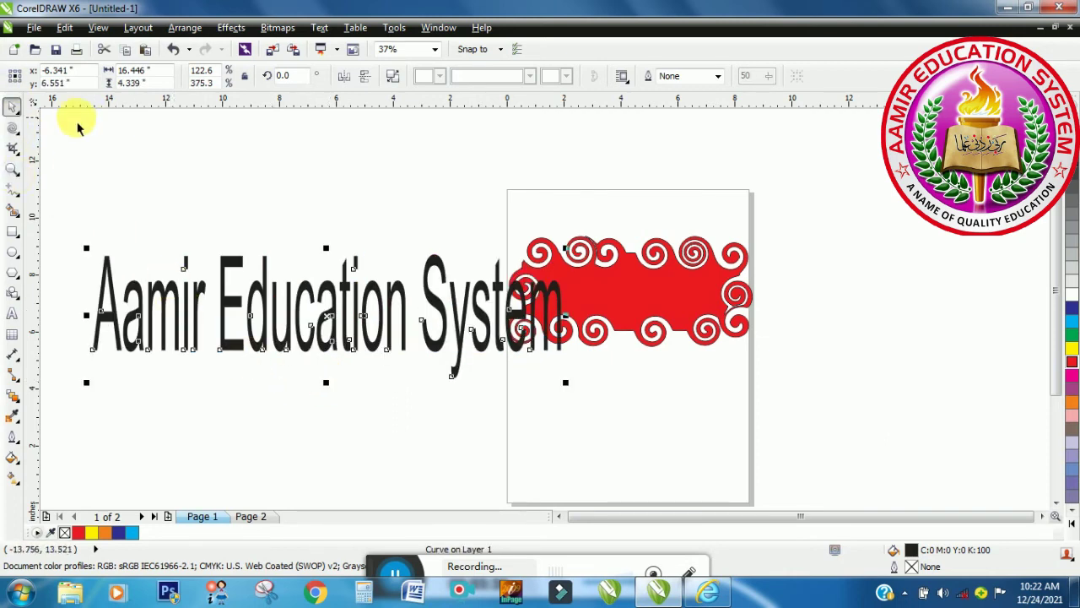
Twirl the ends of the "A", "a" and "m" in "Aamir" with a 0.283-inch nib at rate 96.
left_click(12, 127)
left_click(61, 215)
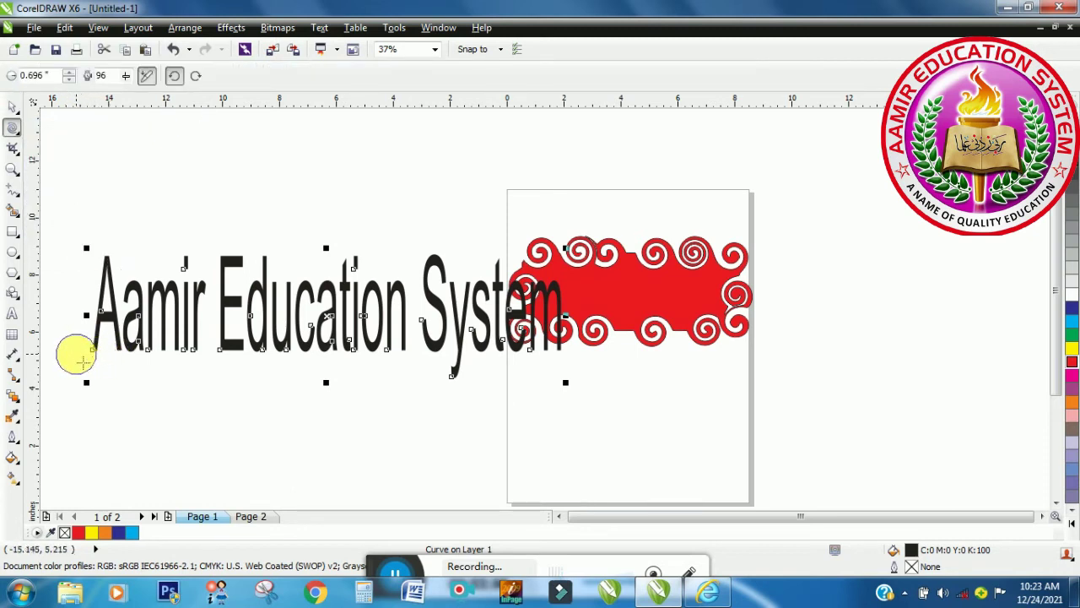
mouse_move(84, 361)
left_mouse_down()
mouse_move(107, 337)
mouse_move(125, 329)
mouse_move(97, 350)
left_mouse_up()
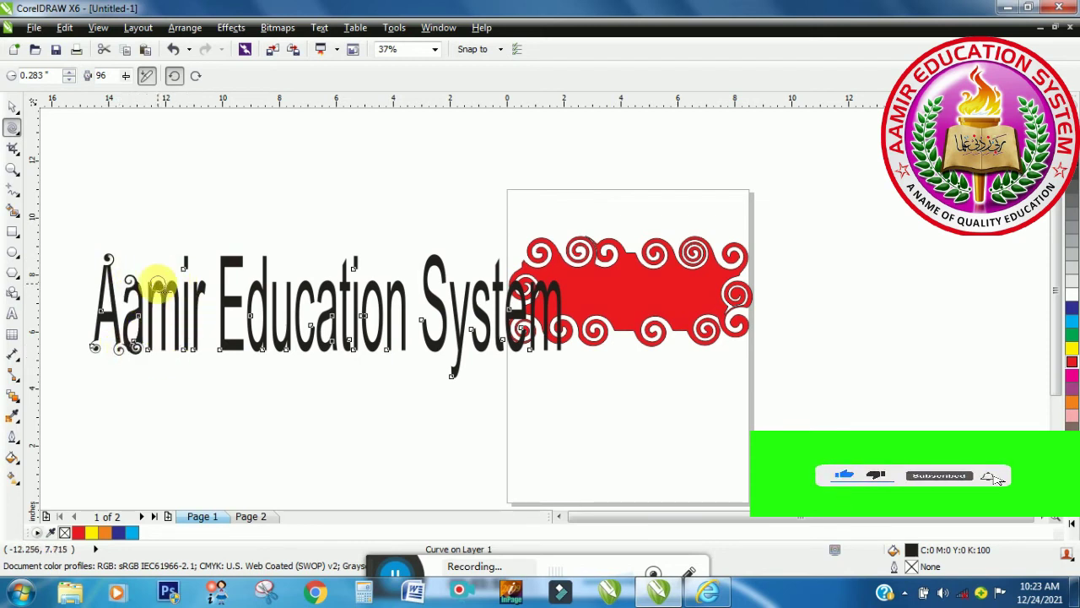
mouse_move(158, 287)
left_mouse_down()
mouse_move(176, 289)
mouse_move(168, 283)
left_mouse_up()
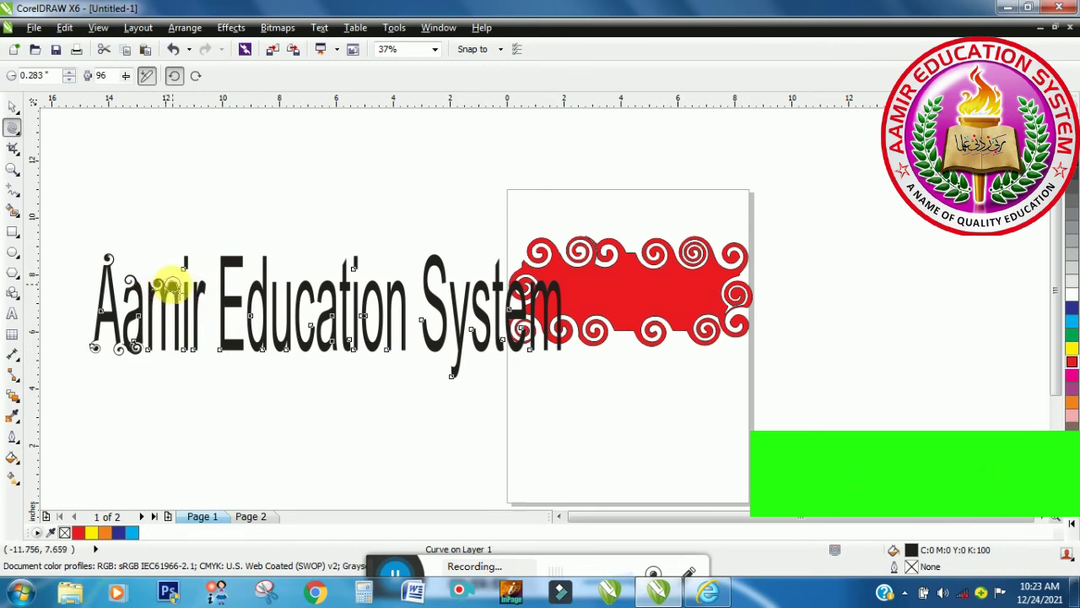
Twirl the upper and lower arms of the "E" and the stem ends of the "d" and "t" in "Education".
left_click_drag(236, 260, 232, 261)
left_click_drag(222, 345, 242, 348)
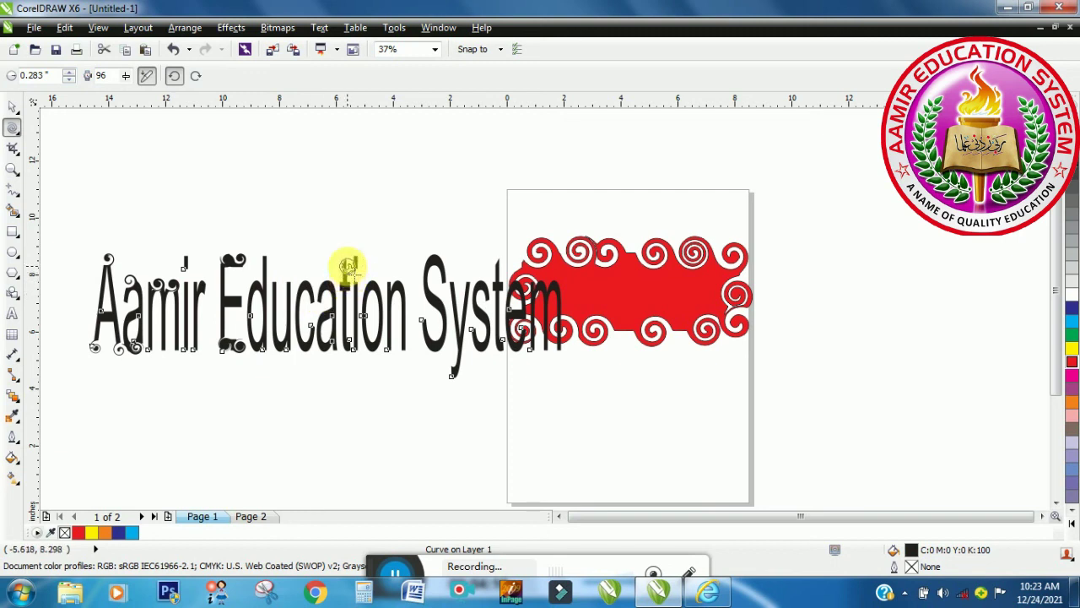
left_click_drag(348, 268, 349, 267)
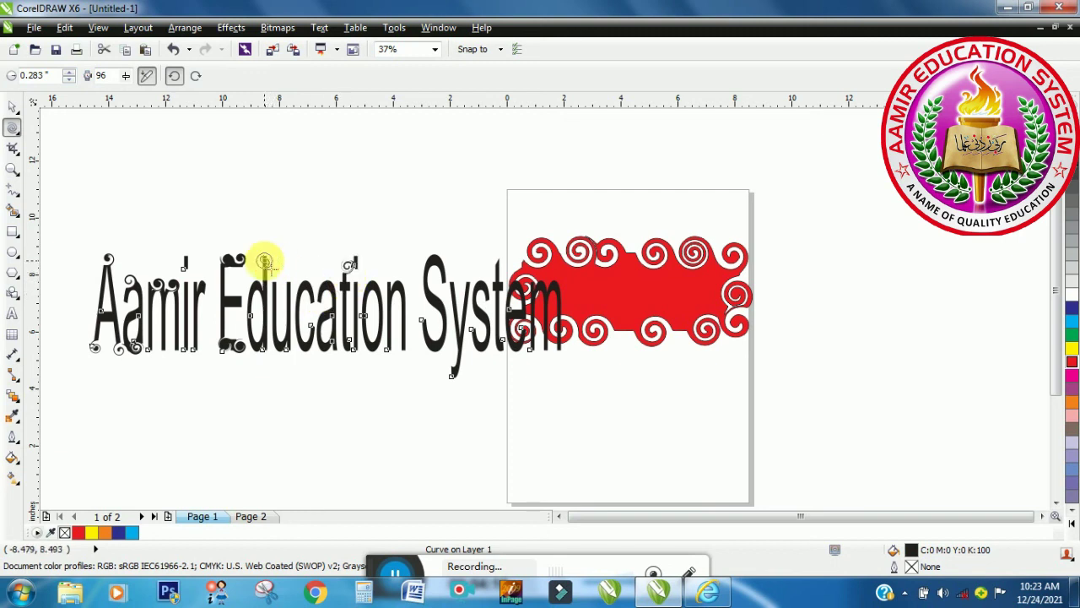
left_click_drag(265, 262, 265, 262)
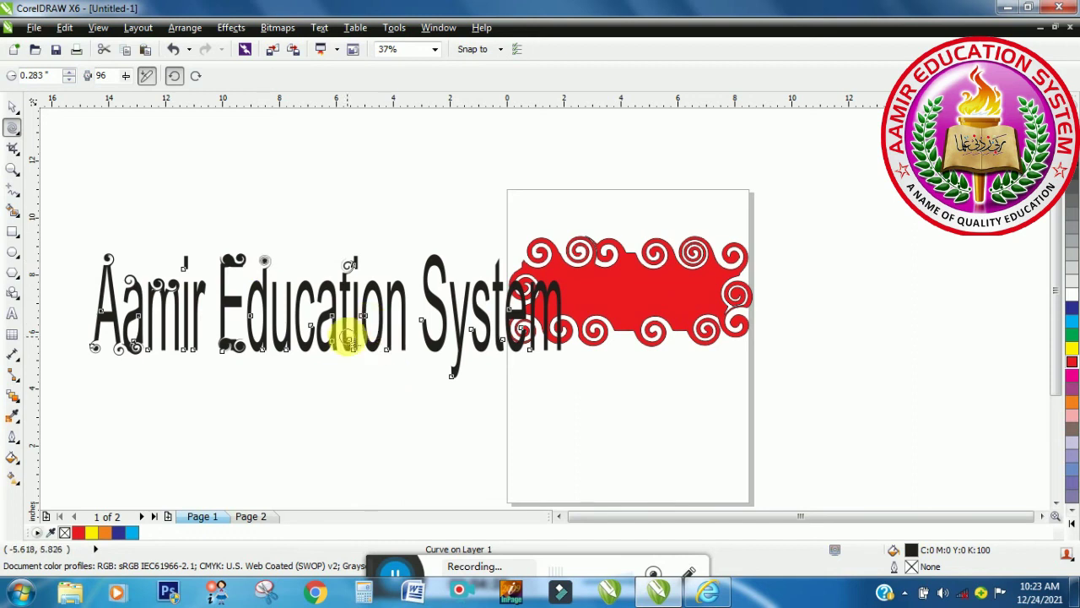
left_click_drag(354, 349, 355, 350)
Twirl both ends of the "S", the tail of the "y" and both ends of the "s" in "System".
left_click_drag(435, 268, 443, 275)
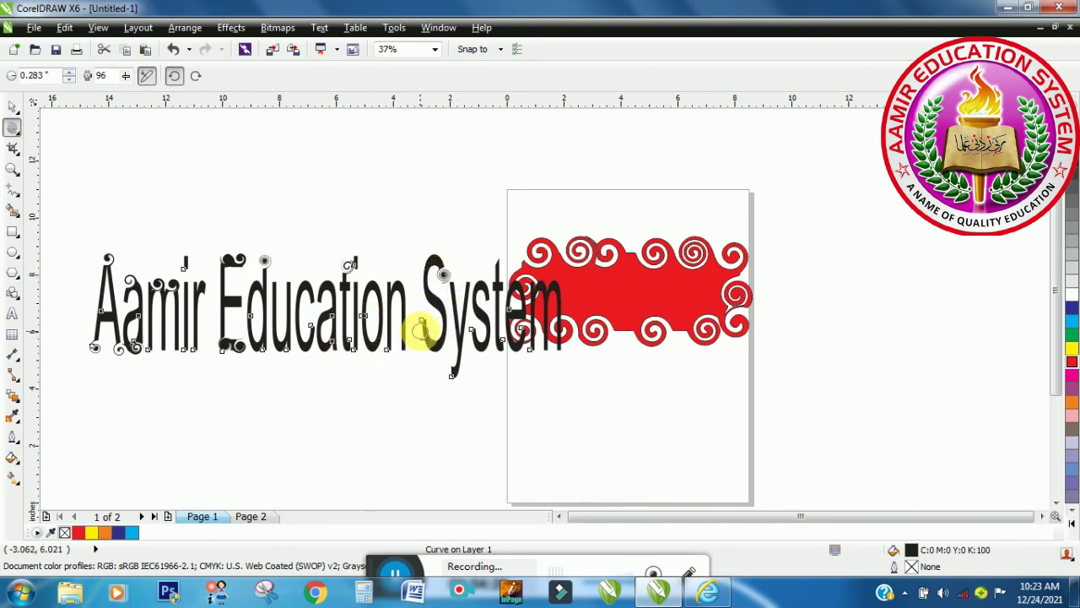
left_click_drag(421, 324, 421, 323)
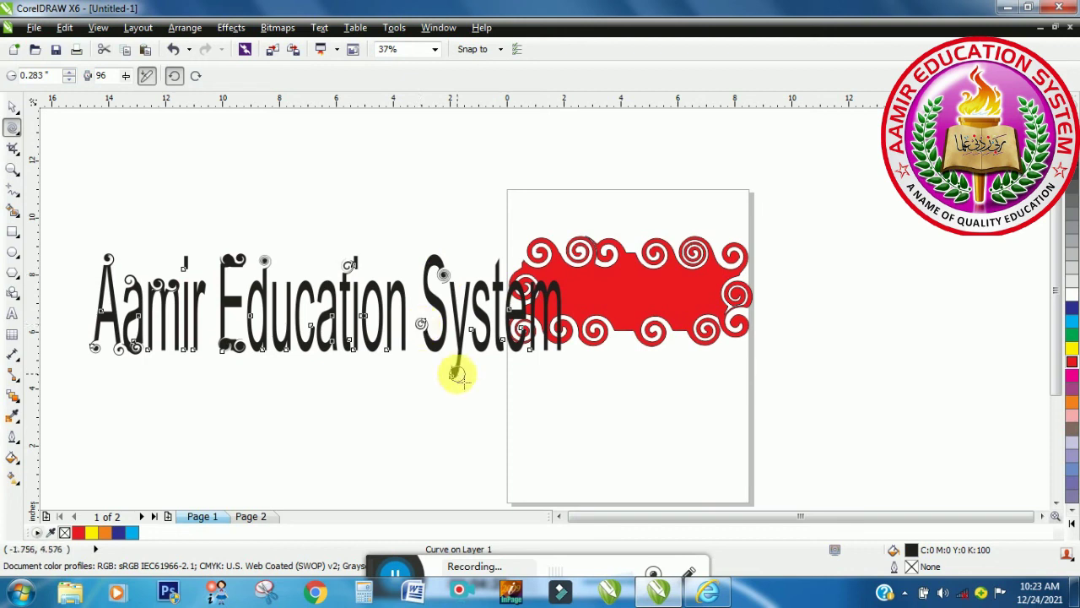
left_click_drag(456, 375, 455, 371)
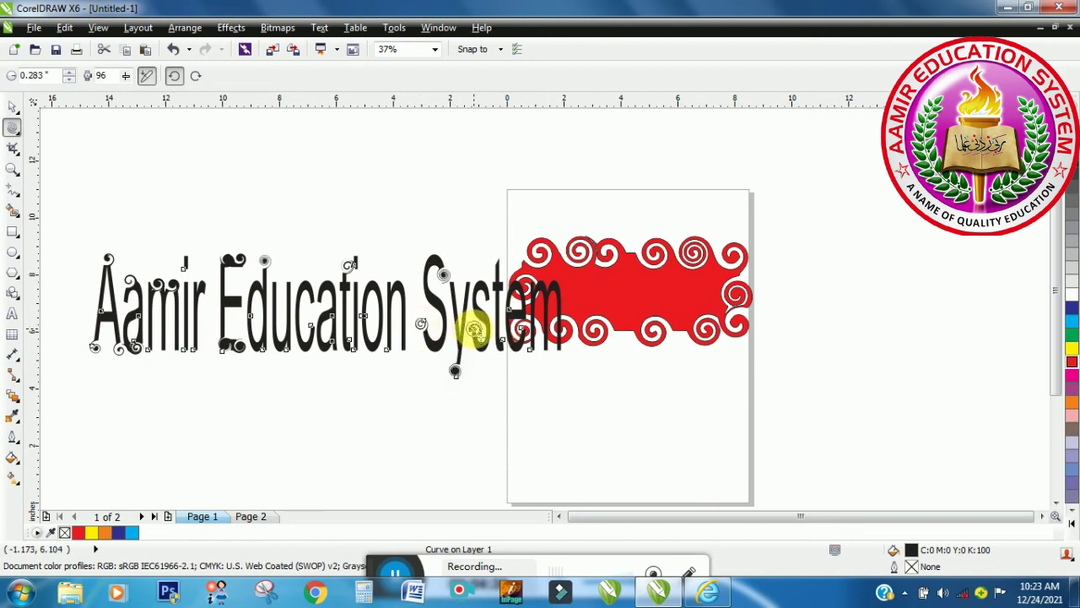
left_click_drag(475, 329, 475, 329)
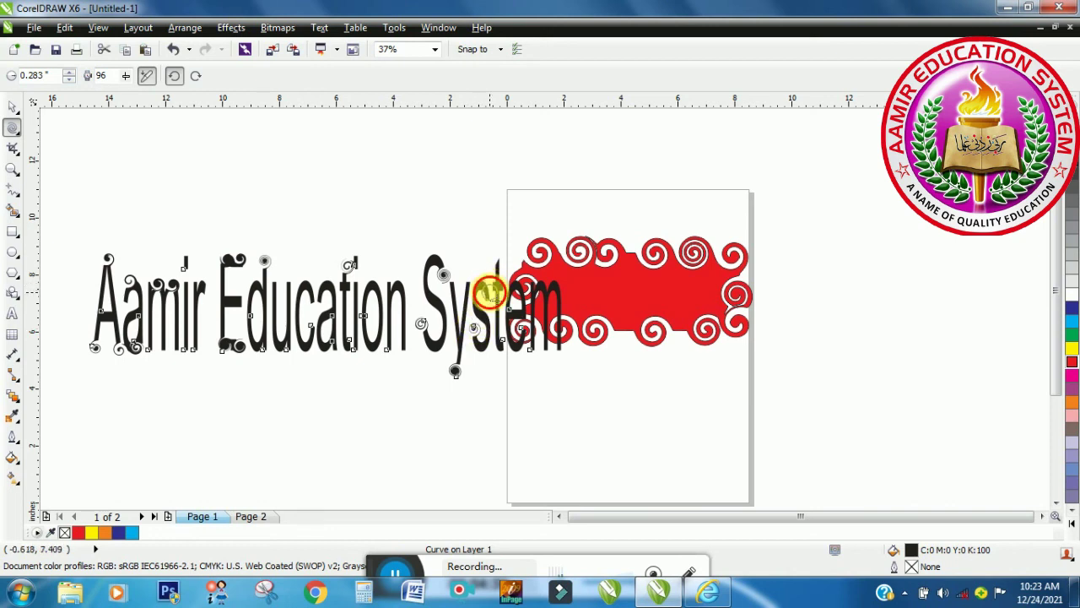
left_click_drag(488, 294, 490, 291)
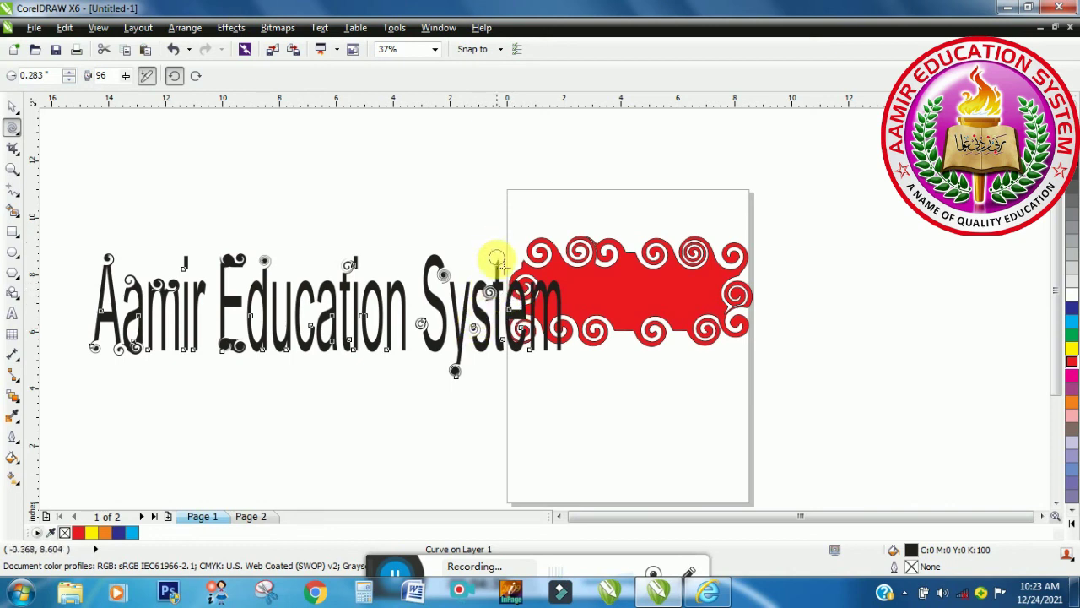